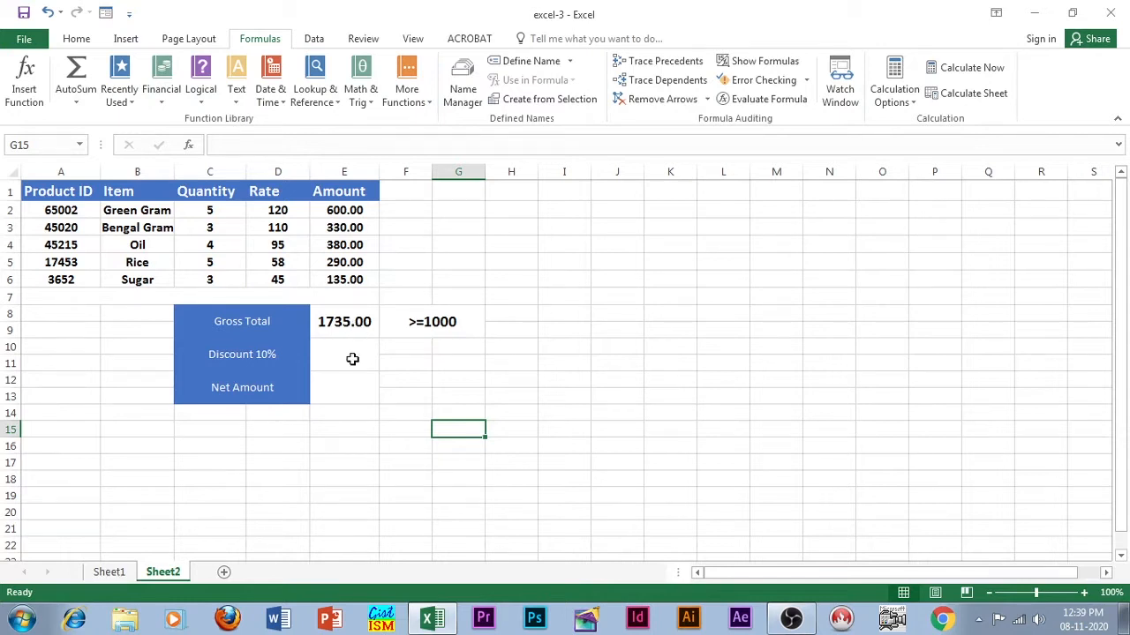
# Start an IF formula in the Discount 10% cell E10 with the logical test E8>=1000
pyautogui.click(353, 359)
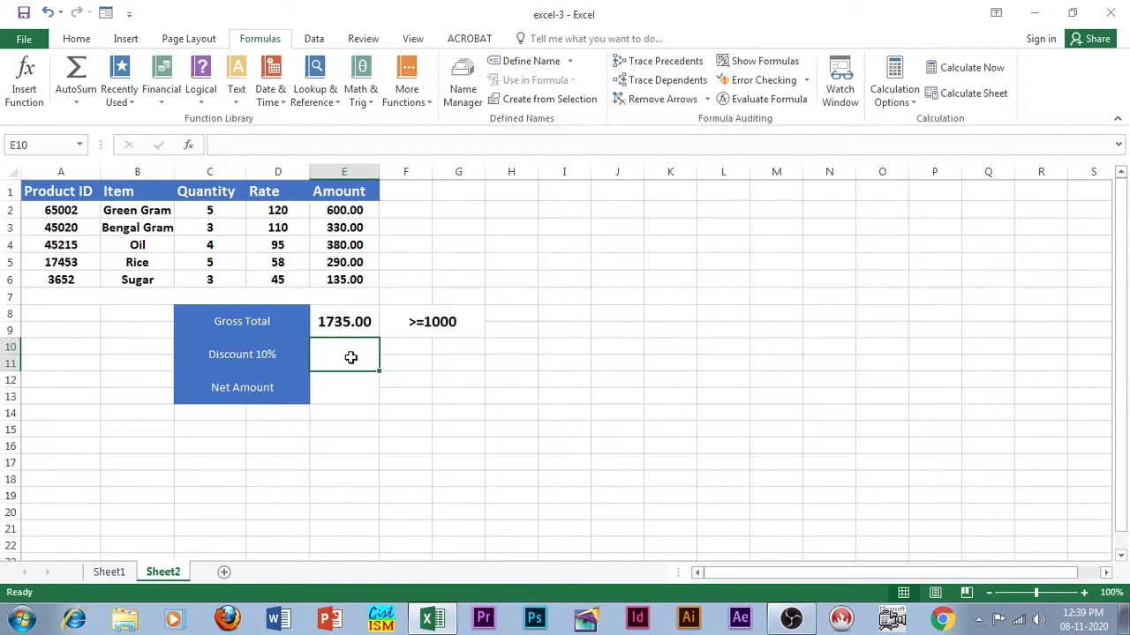
pyautogui.click(236, 145)
pyautogui.write('=')
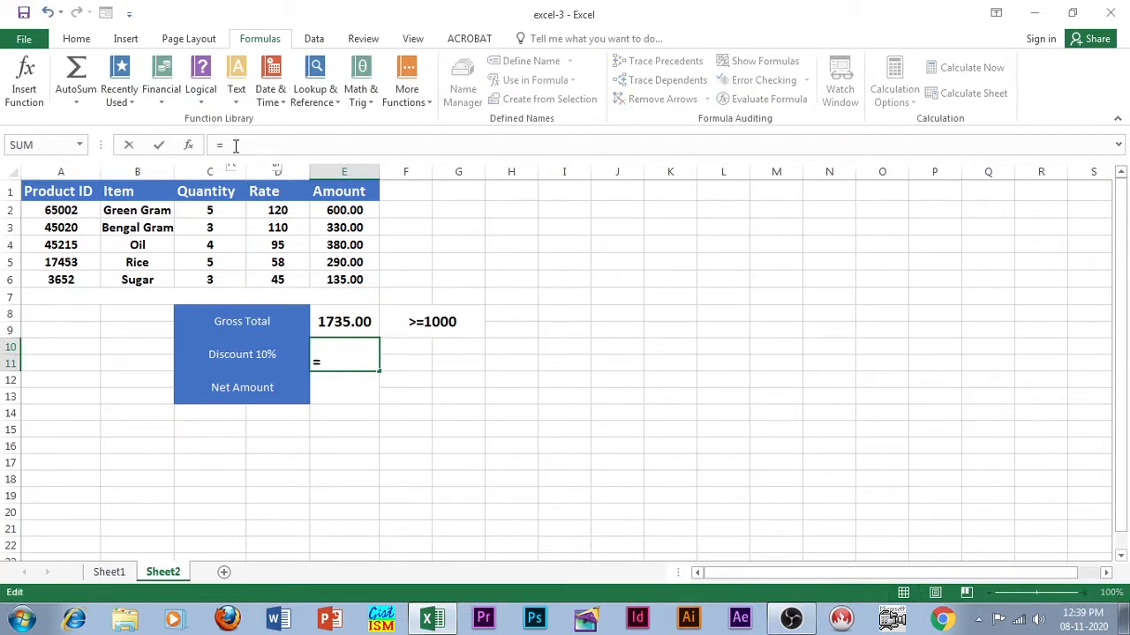
pyautogui.write('IF')
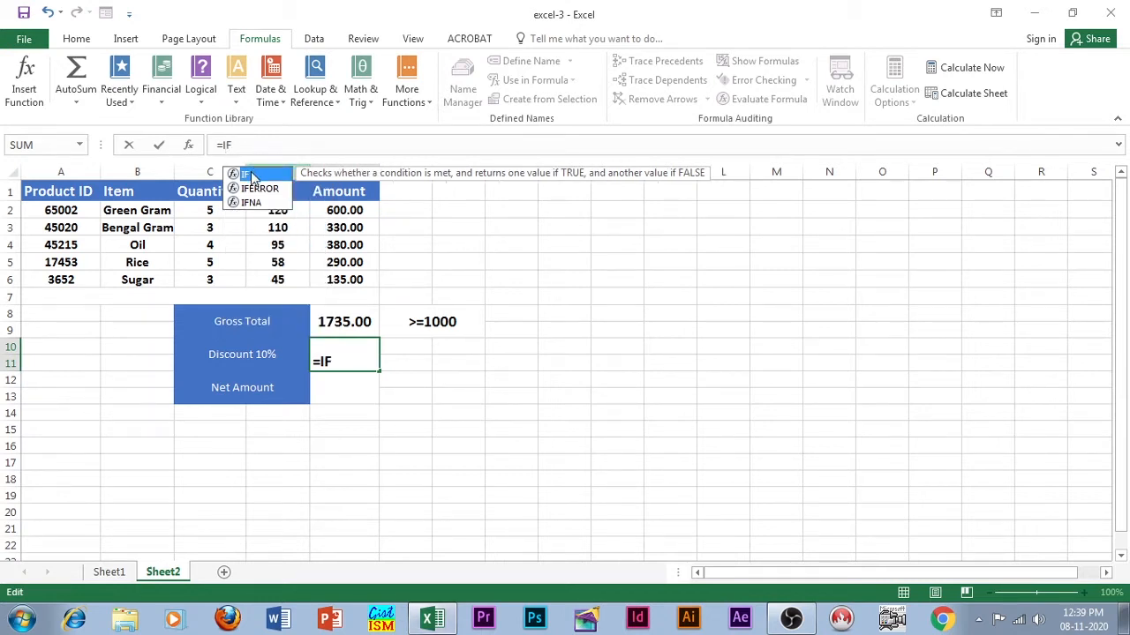
pyautogui.doubleClick(251, 176)
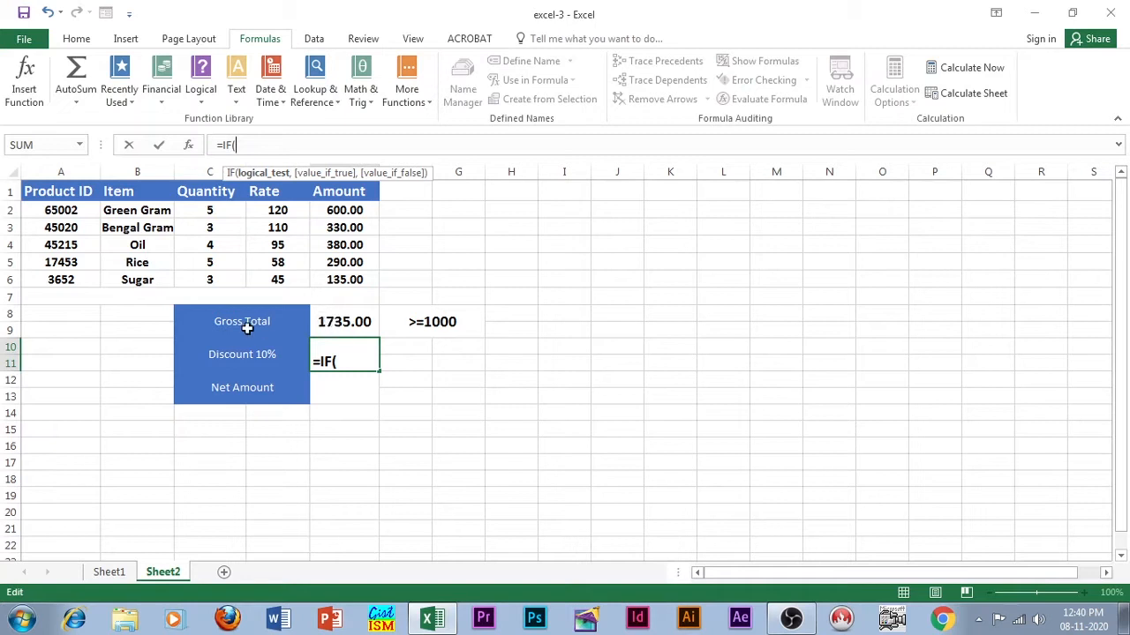
pyautogui.click(342, 327)
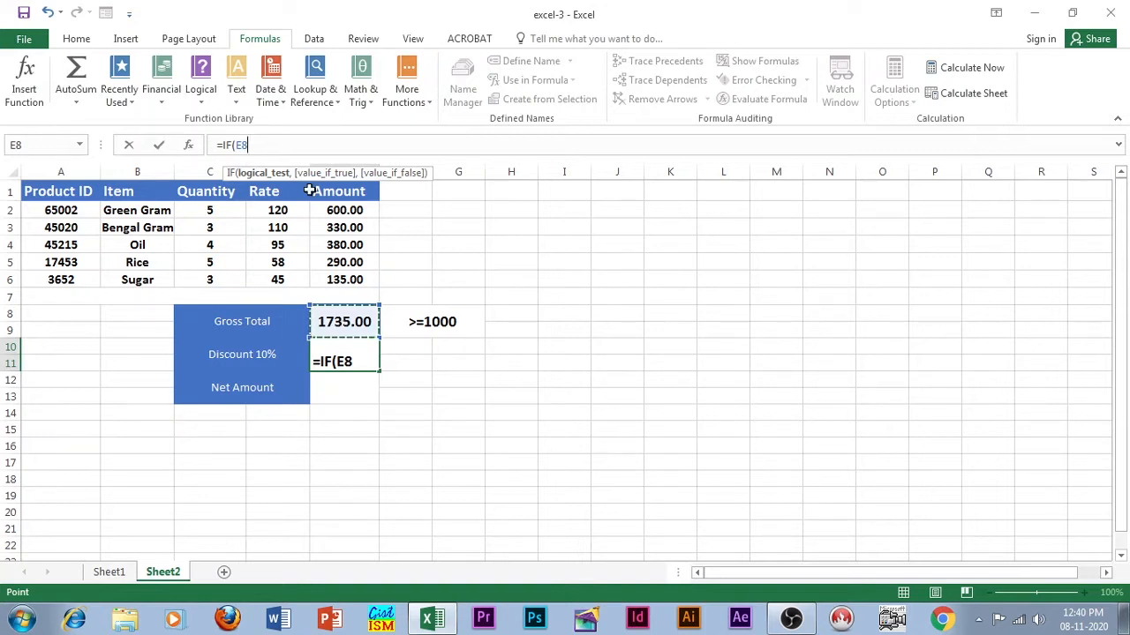
pyautogui.write('>=100')
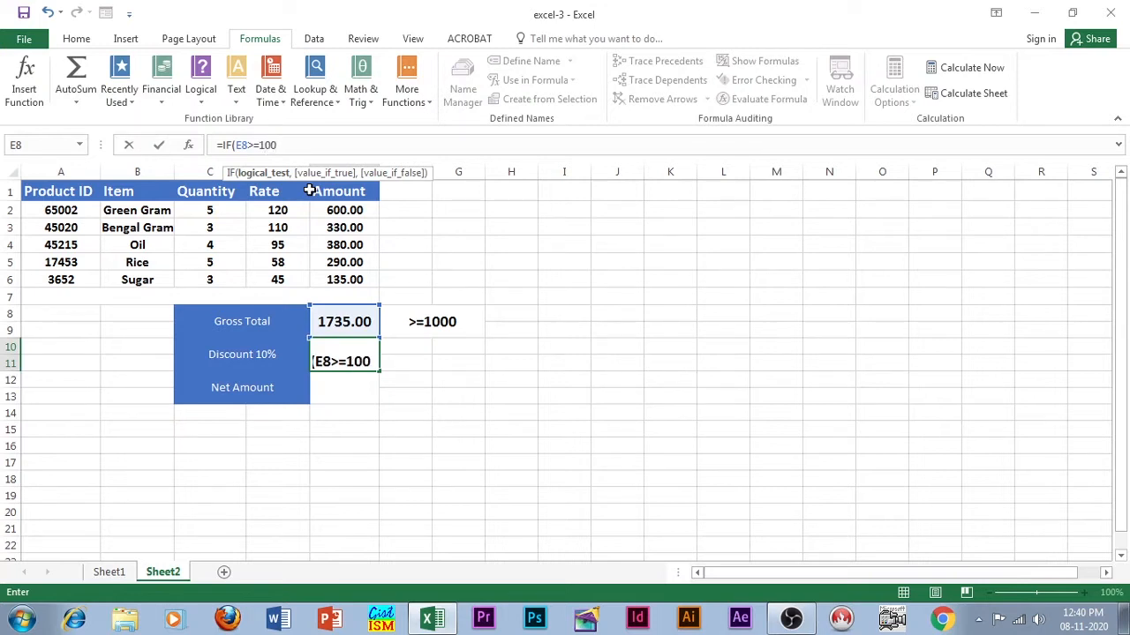
pyautogui.write('0,')
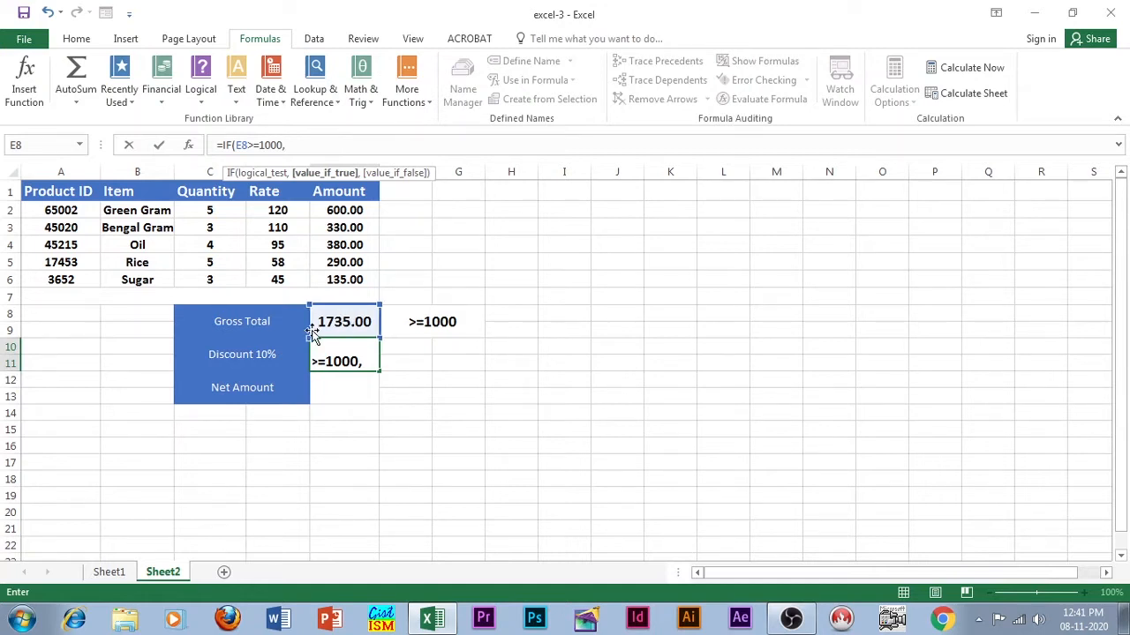
# Complete the discount IF formula with E8*10% as the true value and 0 as the false value
pyautogui.click(339, 323)
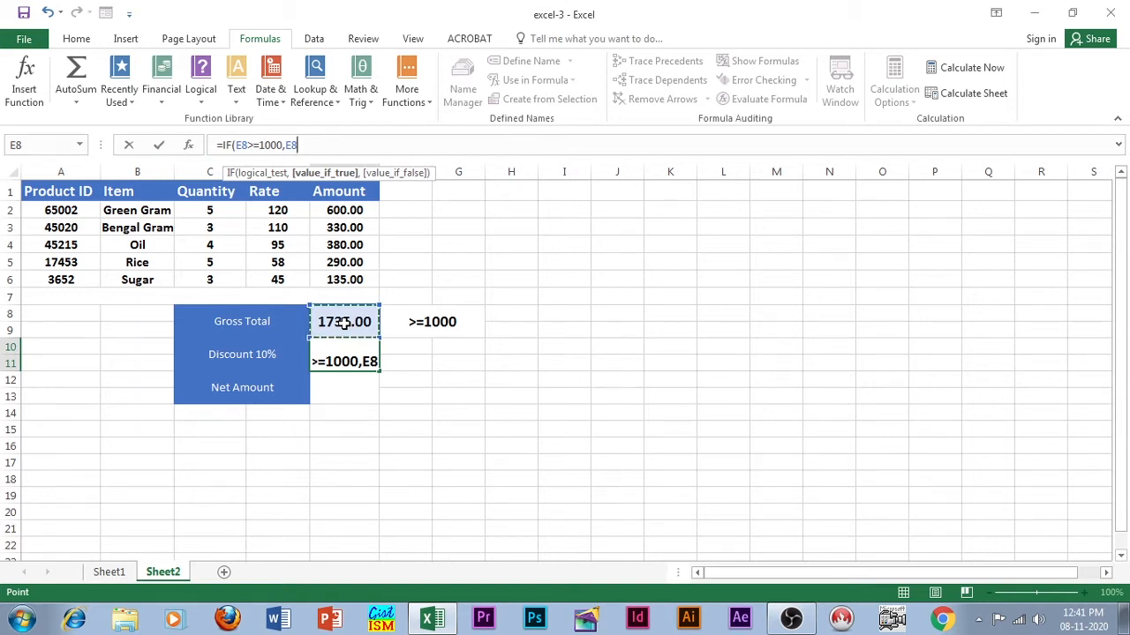
pyautogui.write('*10')
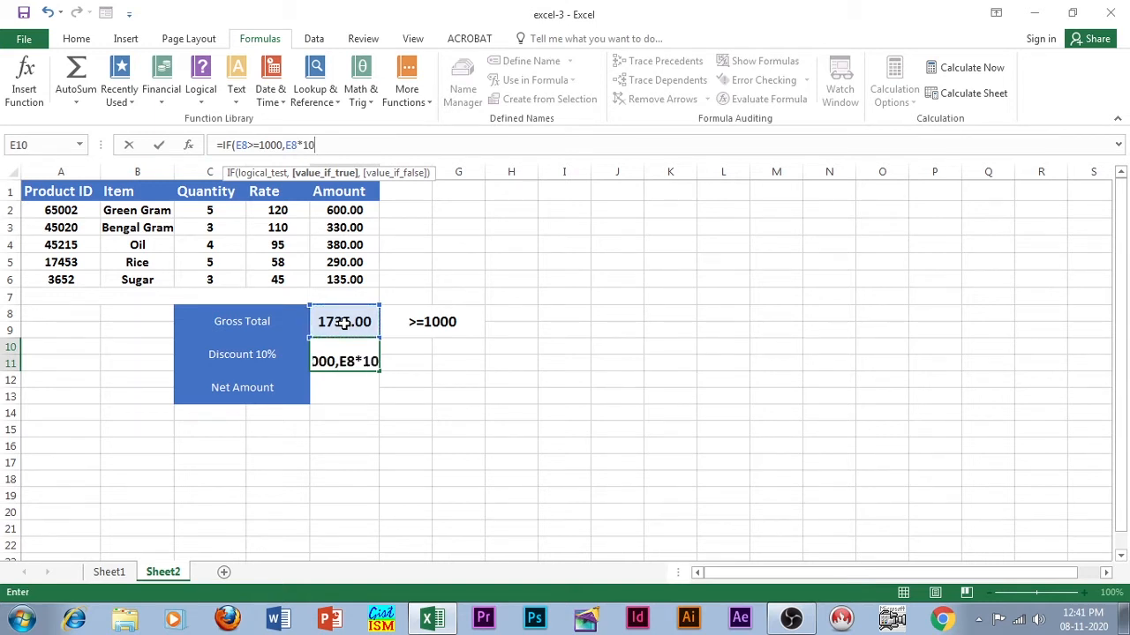
pyautogui.write('%')
pyautogui.write(',')
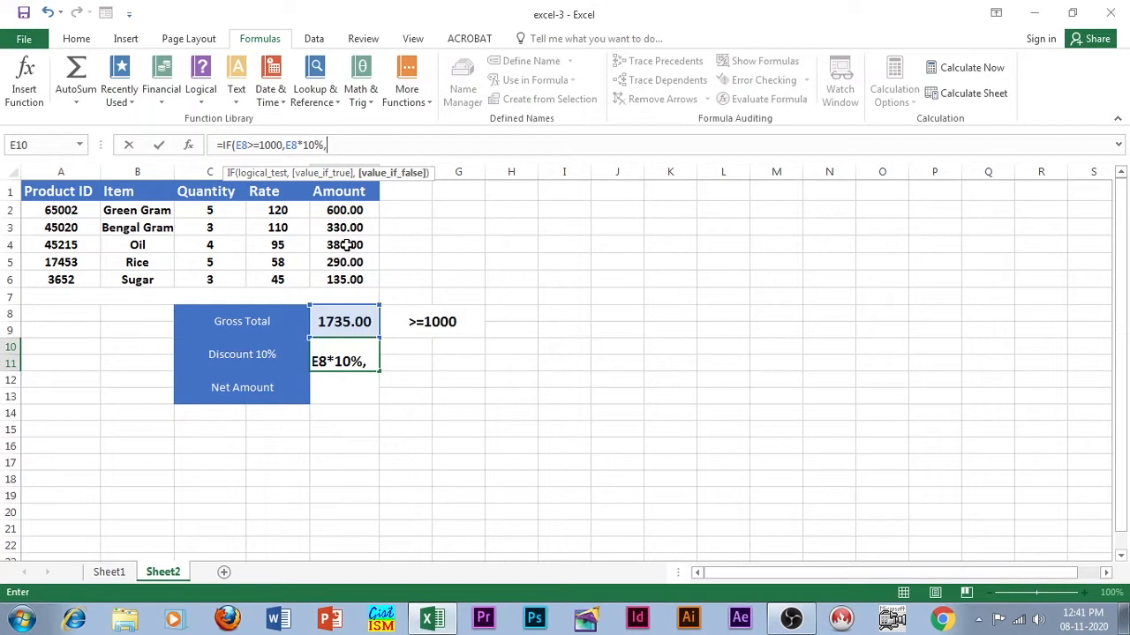
pyautogui.write('0')
pyautogui.write(')')
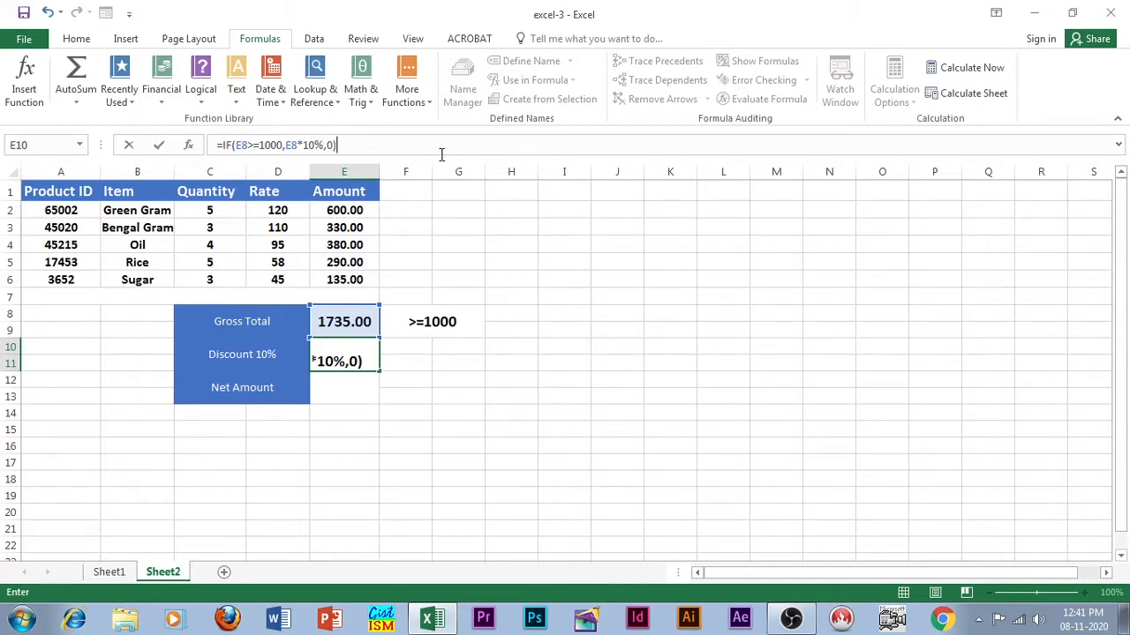
pyautogui.press('Return')
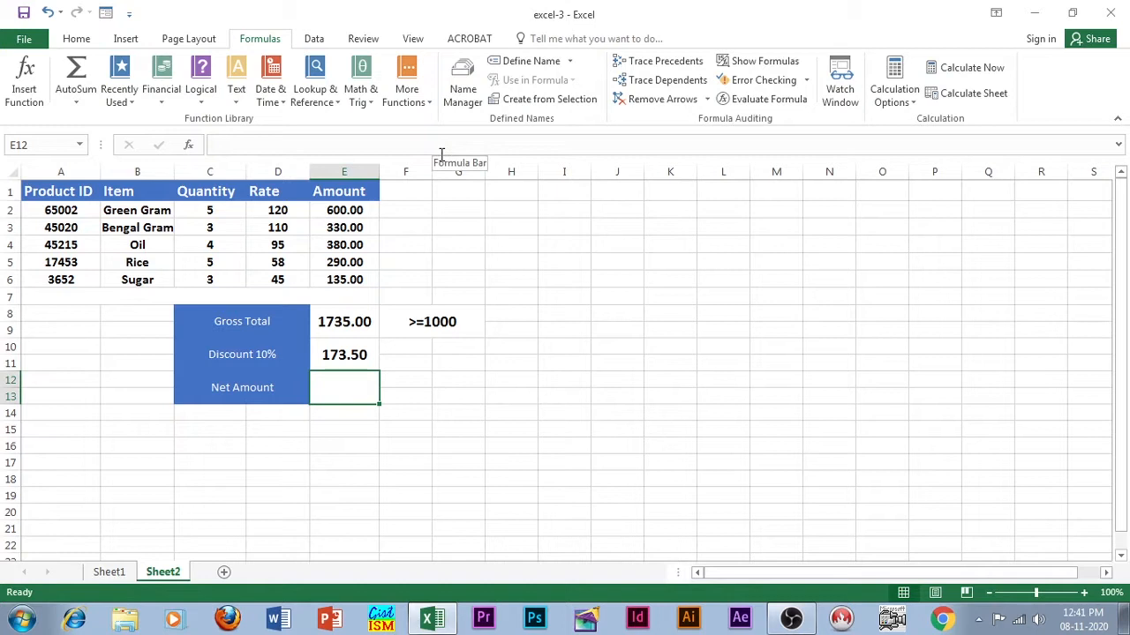
# Increase the discount amount in E10 to three decimal places
pyautogui.click(347, 360)
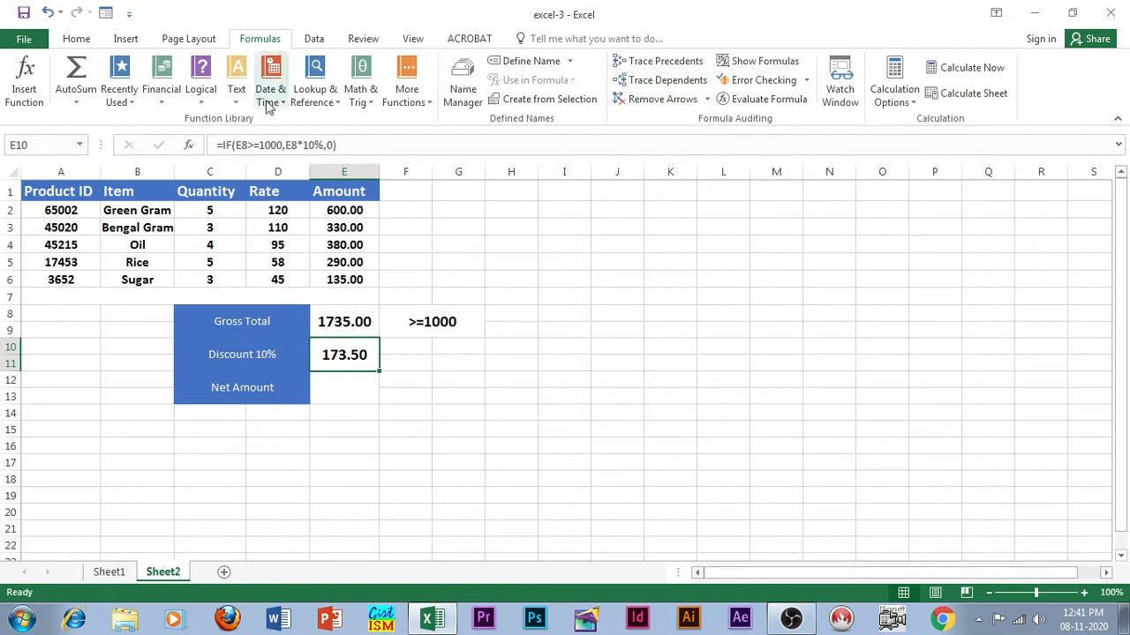
pyautogui.click(76, 38)
pyautogui.click(604, 93)
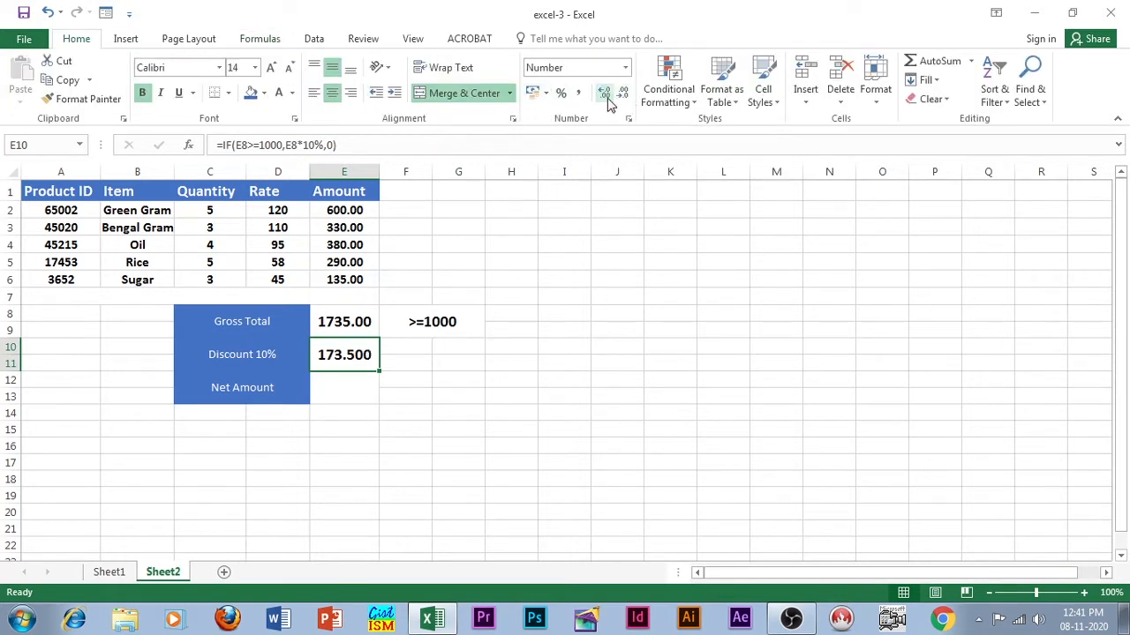
# Calculate the Net Amount in E12 with the formula =E8-E10
pyautogui.click(348, 391)
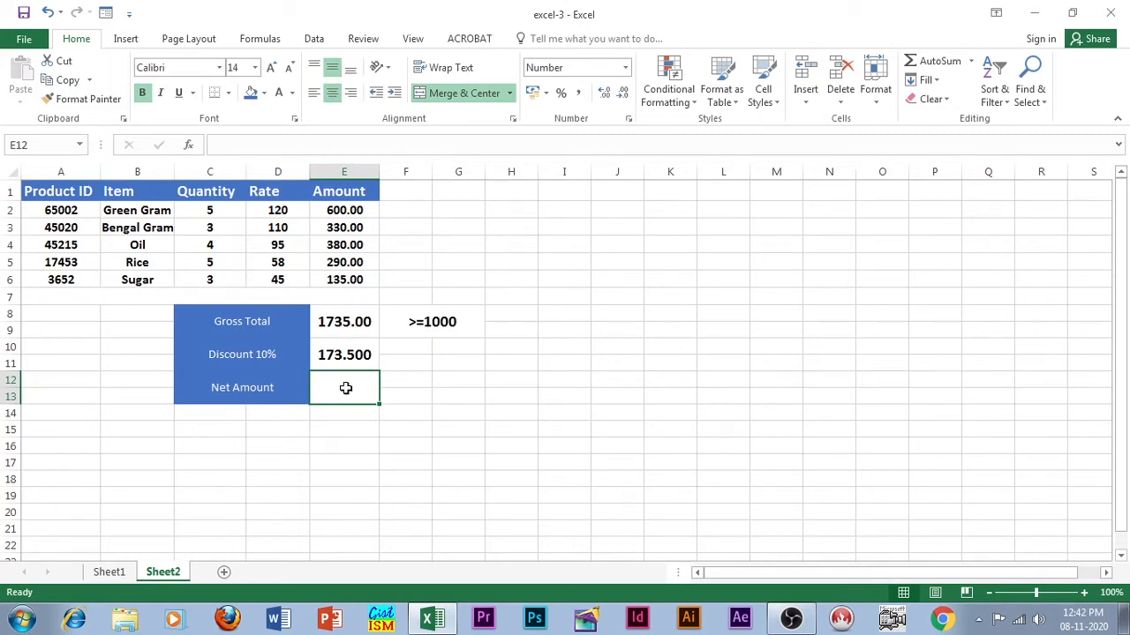
pyautogui.write('=')
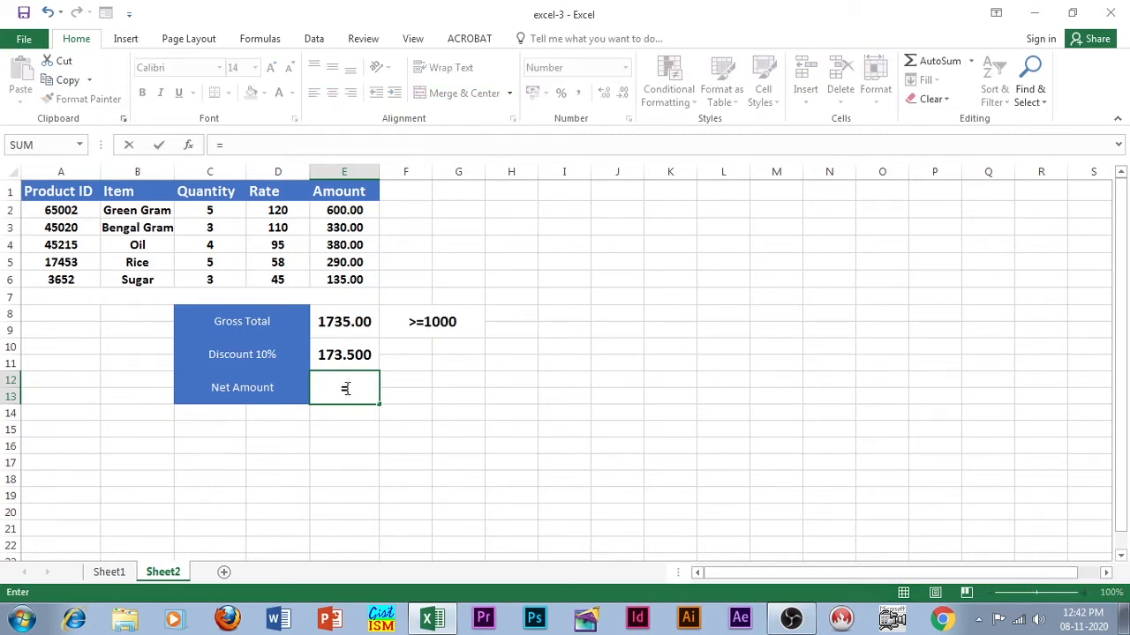
pyautogui.click(357, 323)
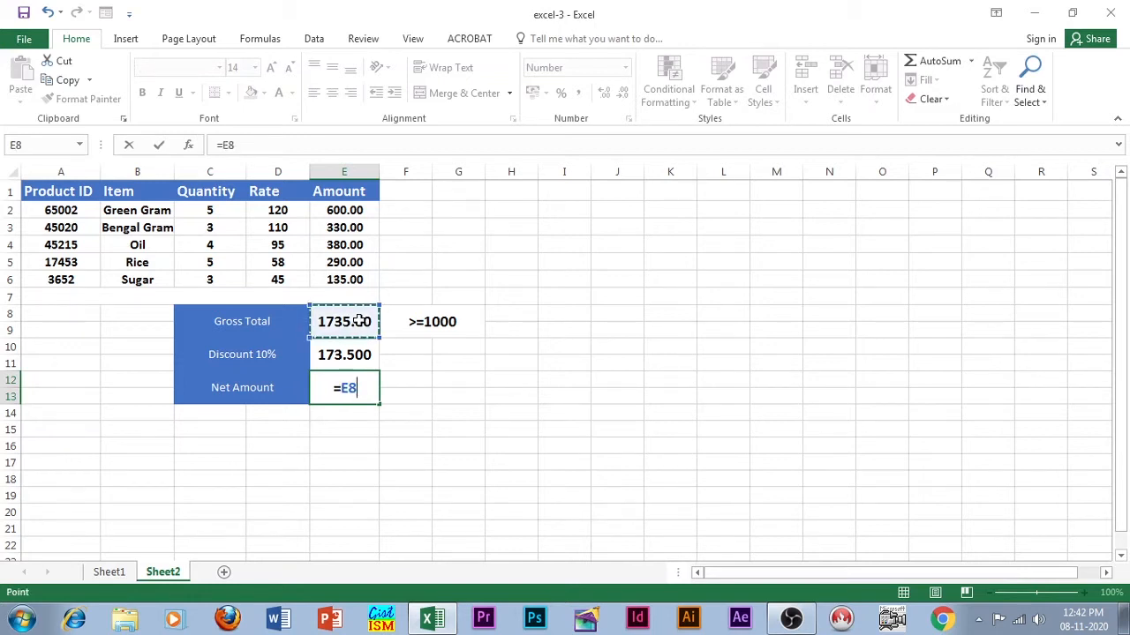
pyautogui.write('-')
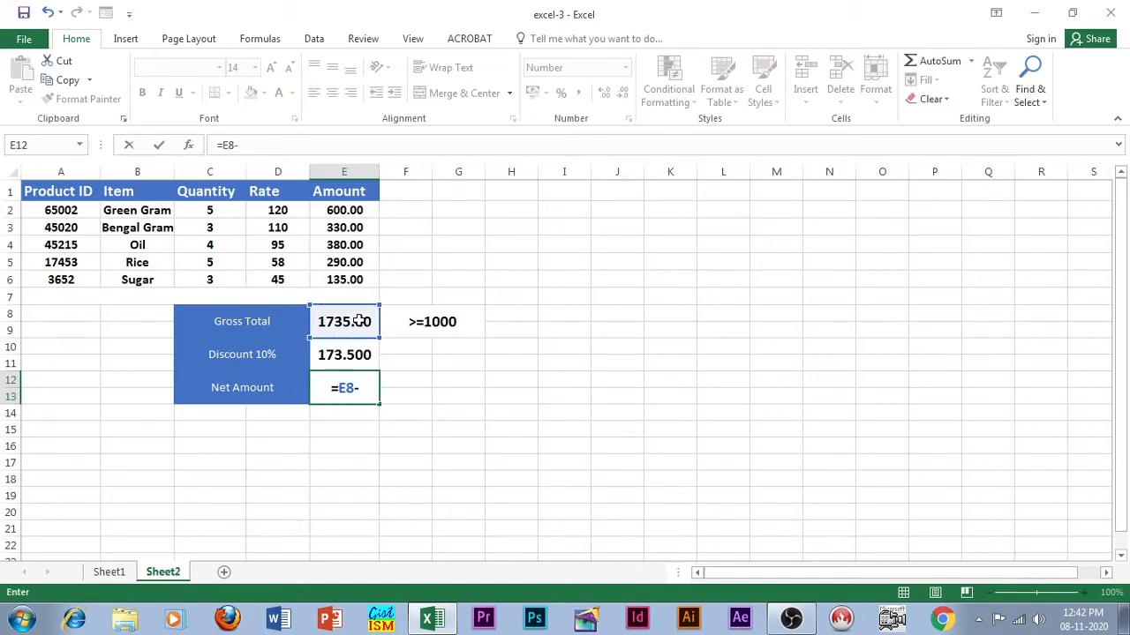
pyautogui.click(347, 357)
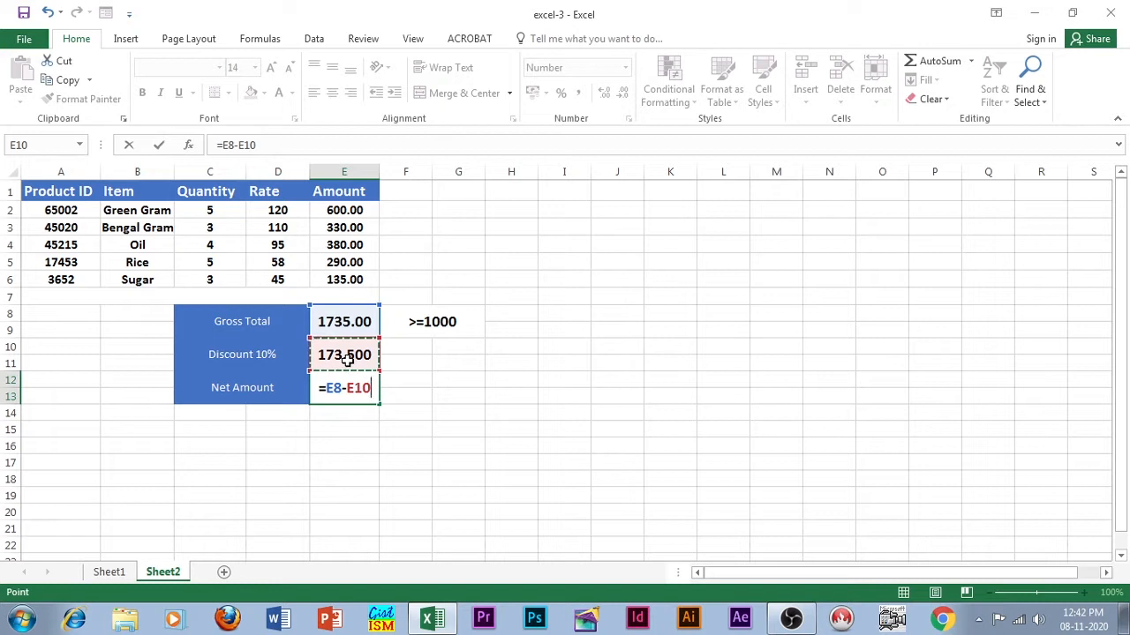
pyautogui.press('Return')
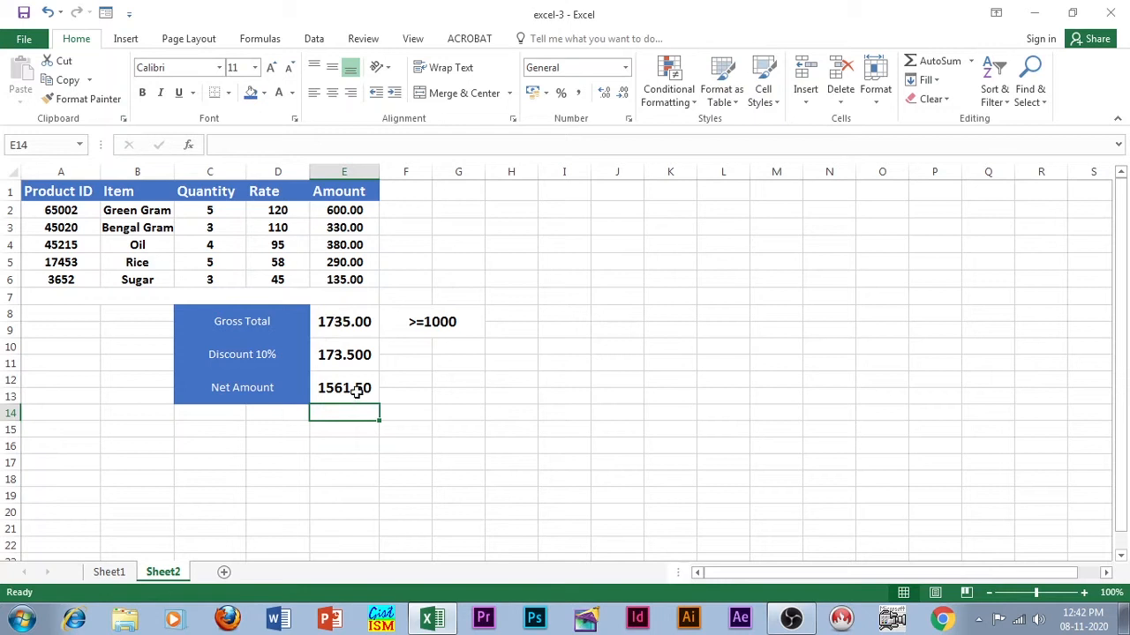
pyautogui.click(344, 474)
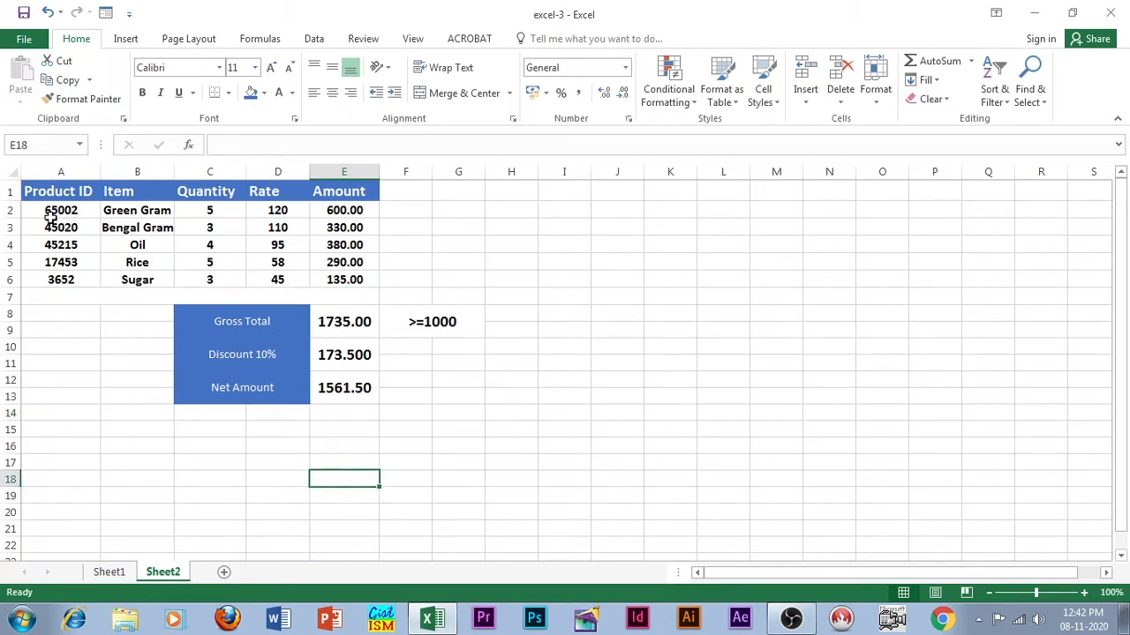
# Delete the Green Gram and Bengal Gram entries, cells A2:E3, from the product table
pyautogui.moveTo(46, 216); pyautogui.dragTo(342, 225)
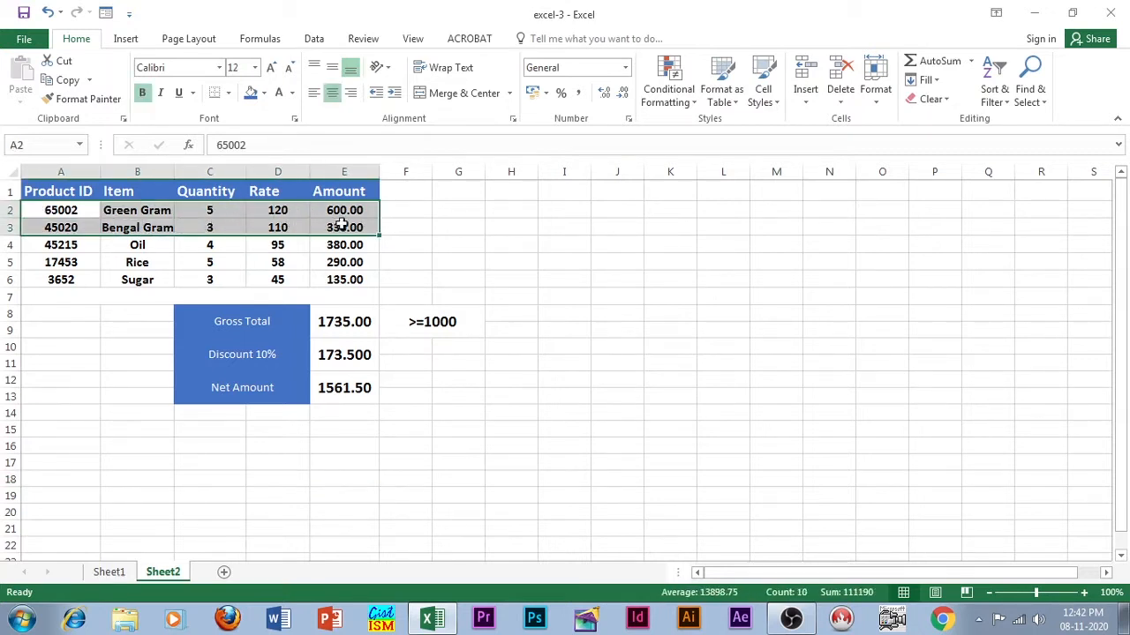
pyautogui.click(840, 78)
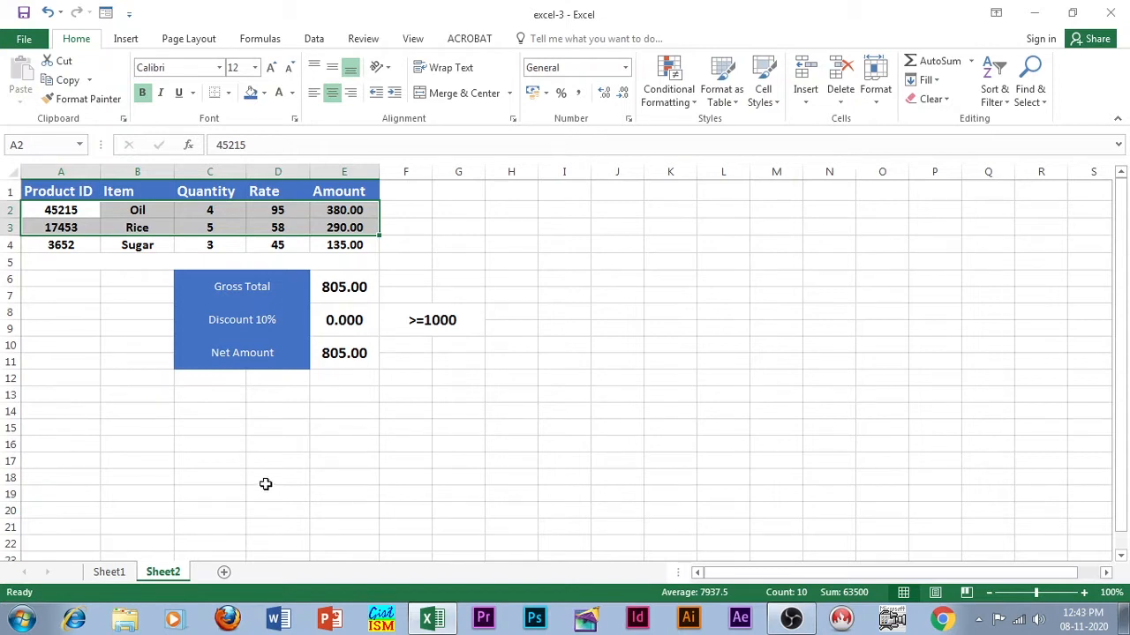
# On Sheet1, start an IF formula with a nested AND function in the first Result cell, J2
pyautogui.click(107, 573)
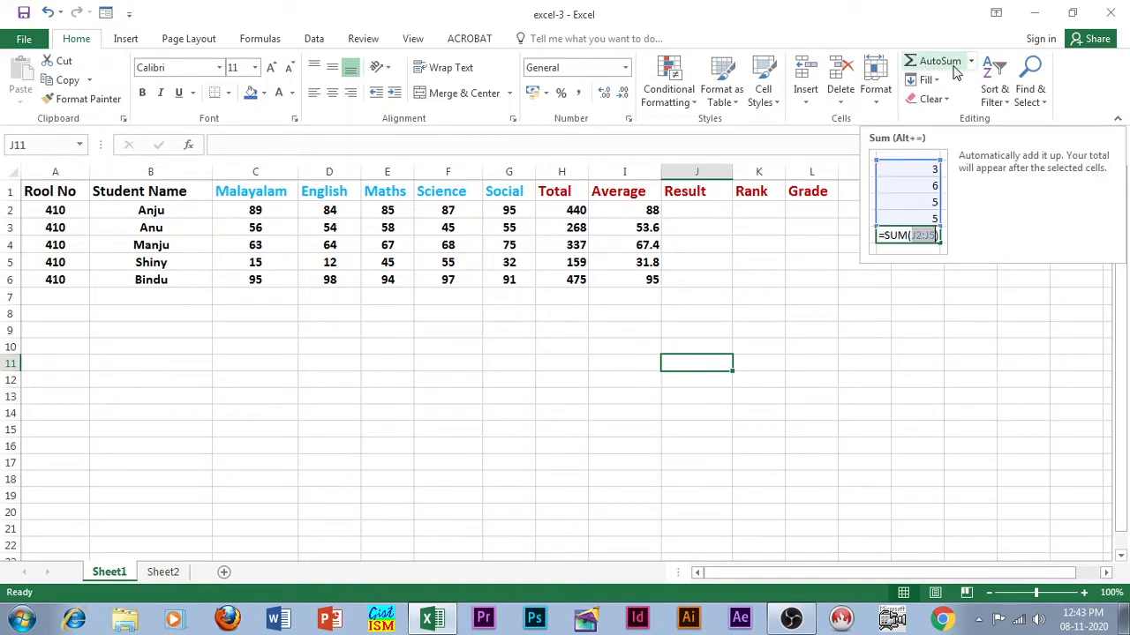
pyautogui.click(586, 368)
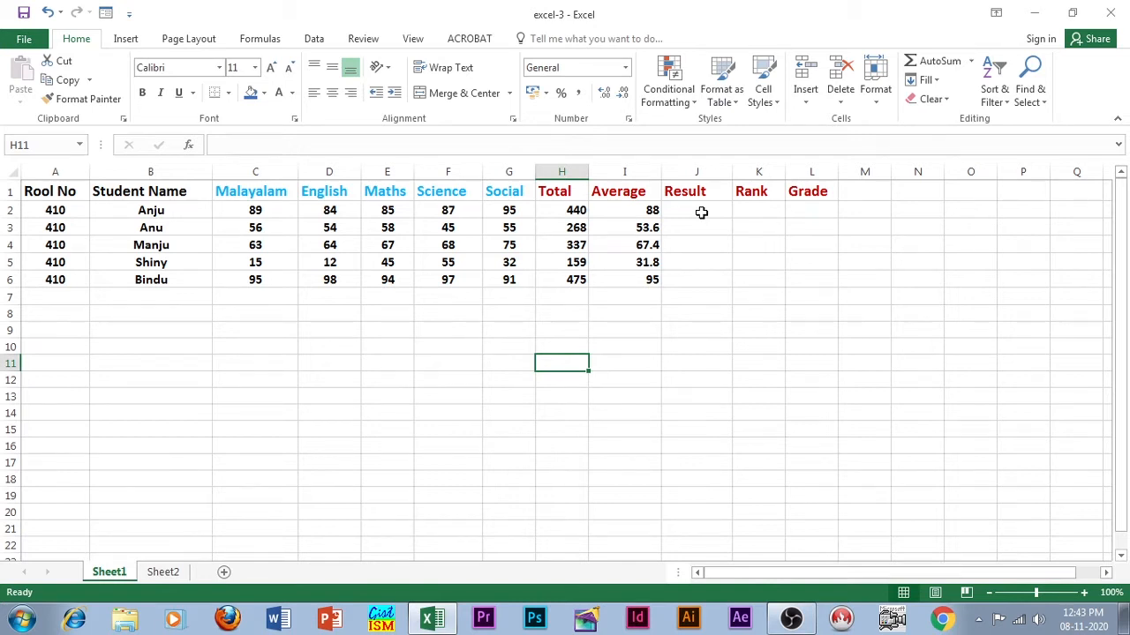
pyautogui.click(701, 213)
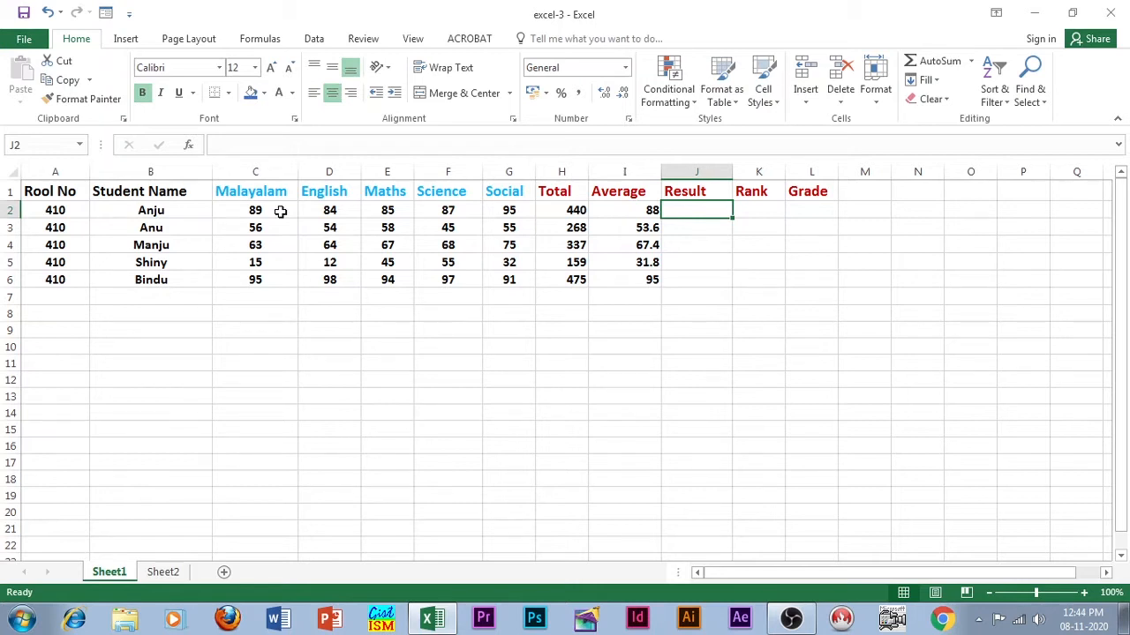
pyautogui.click(238, 146)
pyautogui.write('=')
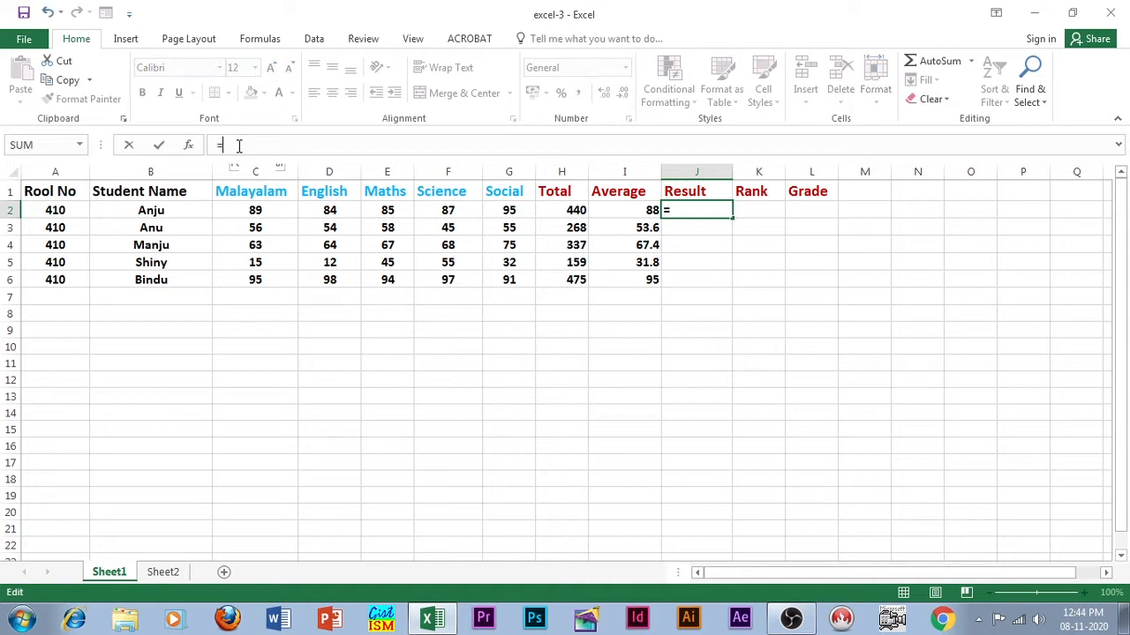
pyautogui.write('IF')
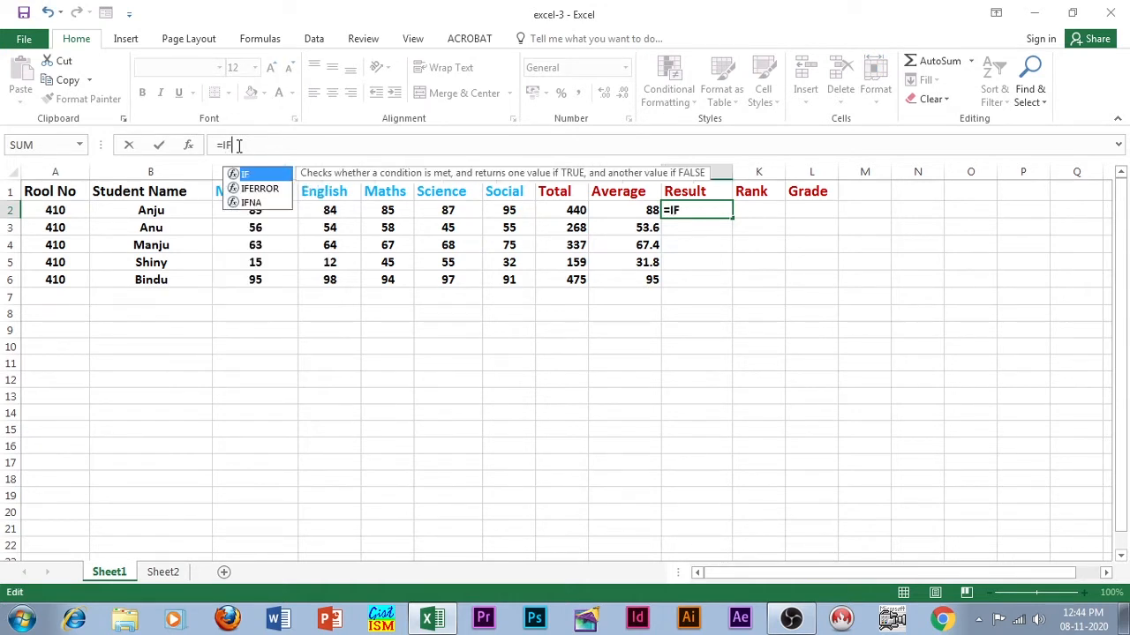
pyautogui.doubleClick(262, 175)
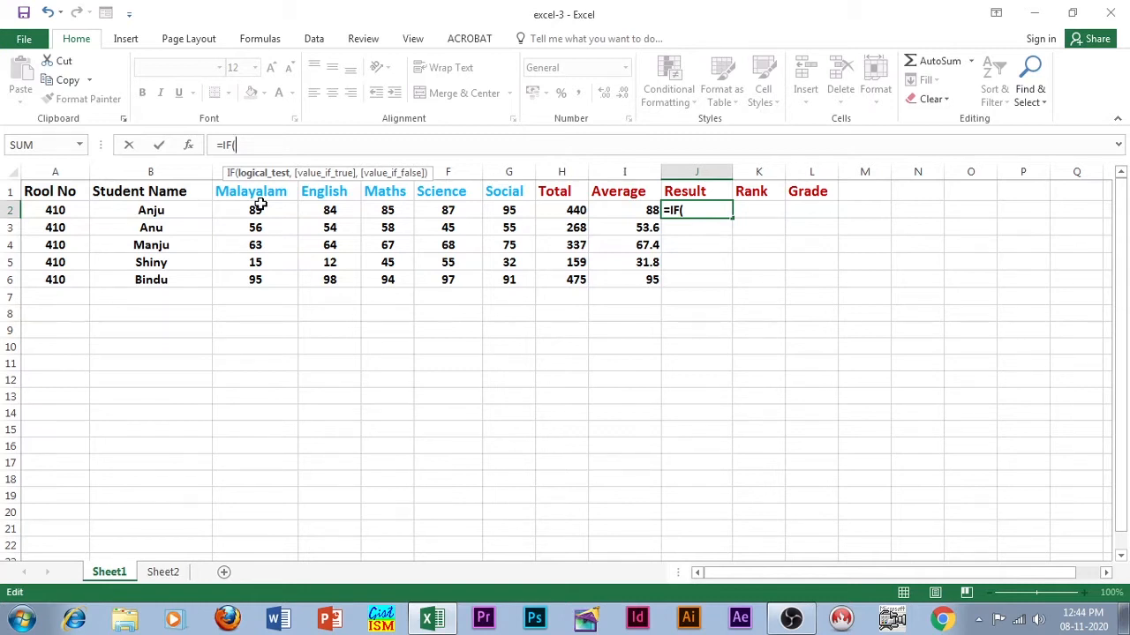
pyautogui.write('AND')
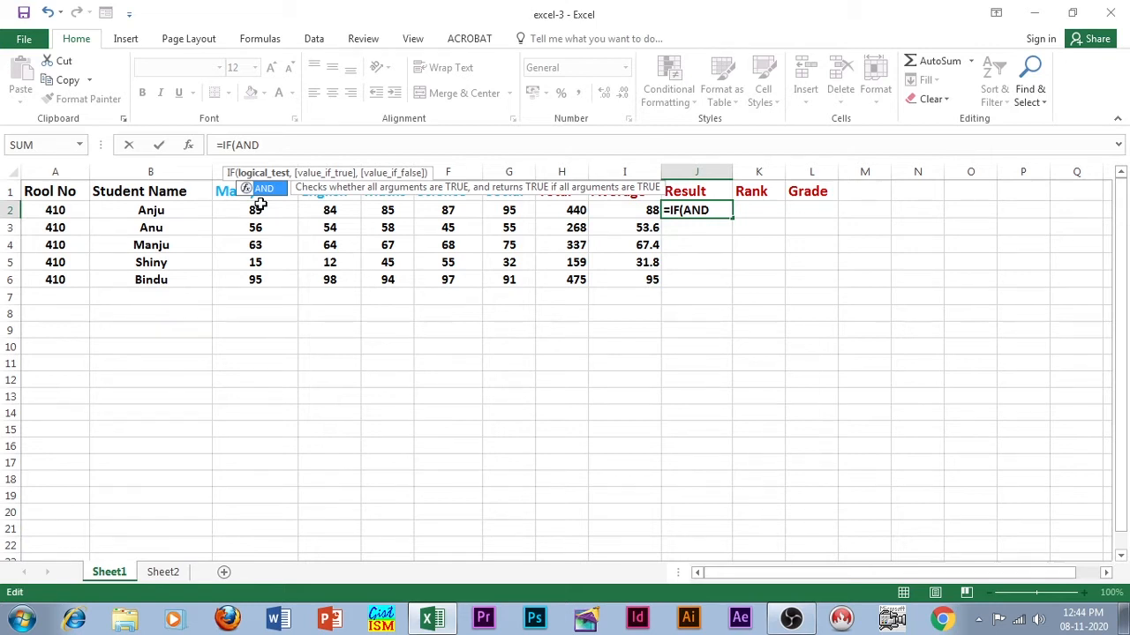
pyautogui.write('(')
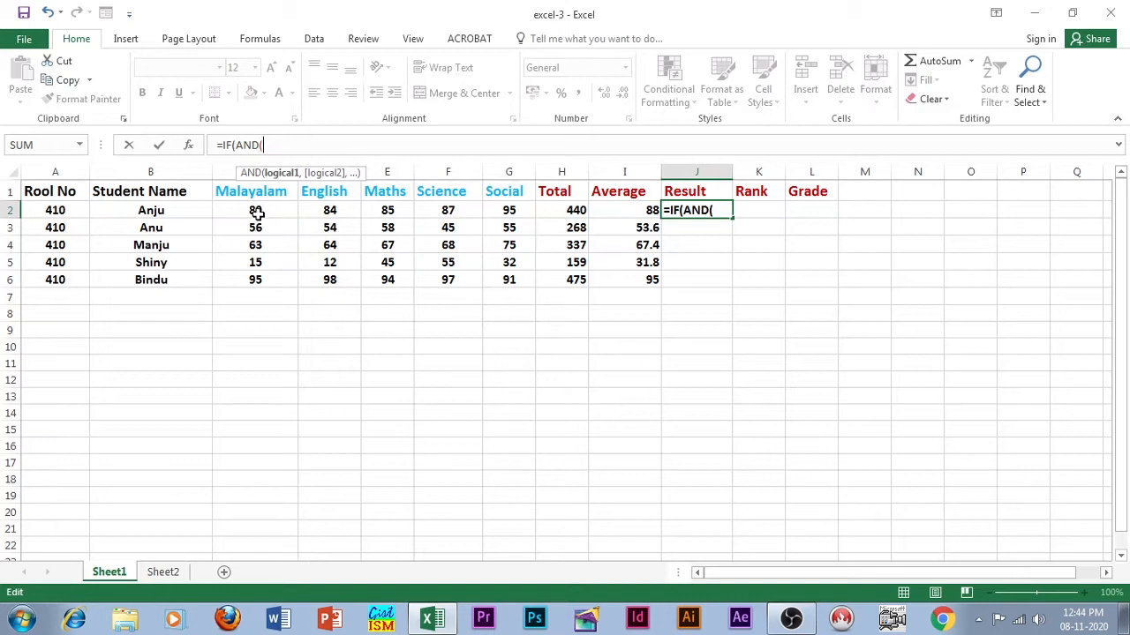
# Add the pass-mark conditions C2>=35, D2>=35 and E2>=35 for Malayalam, English and Maths to the AND function in J2
pyautogui.click(256, 212)
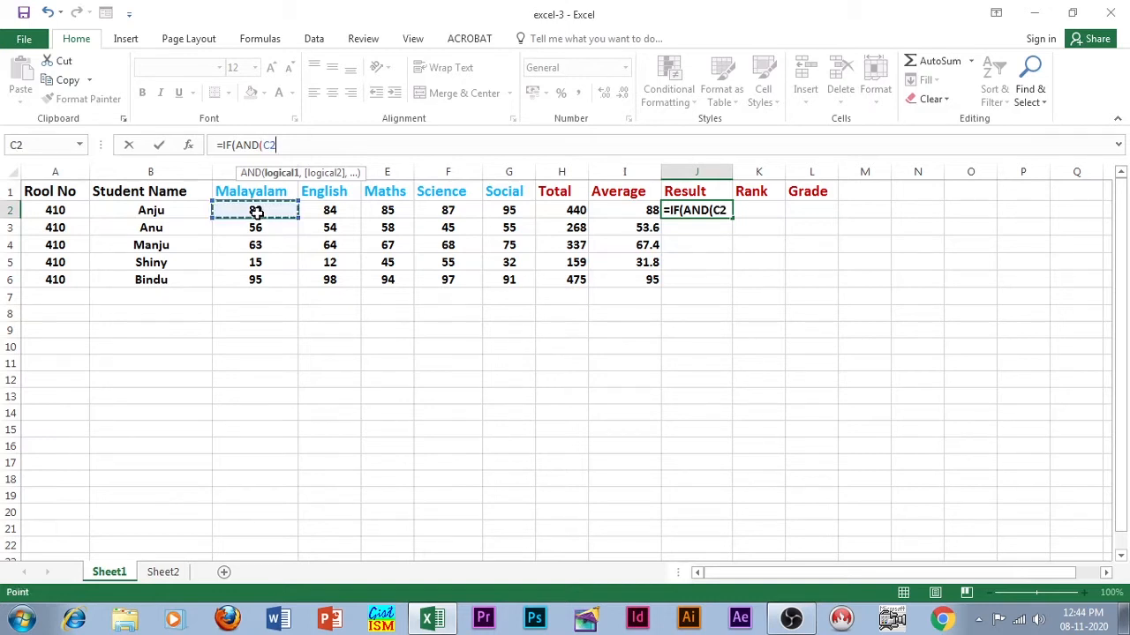
pyautogui.write('>')
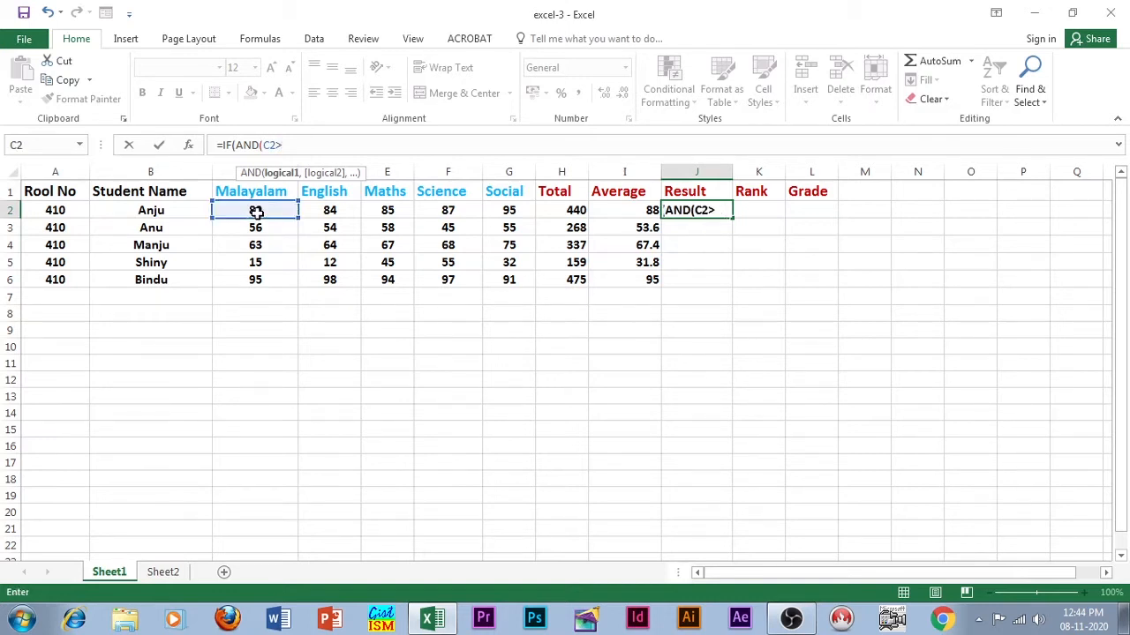
pyautogui.write('=35,')
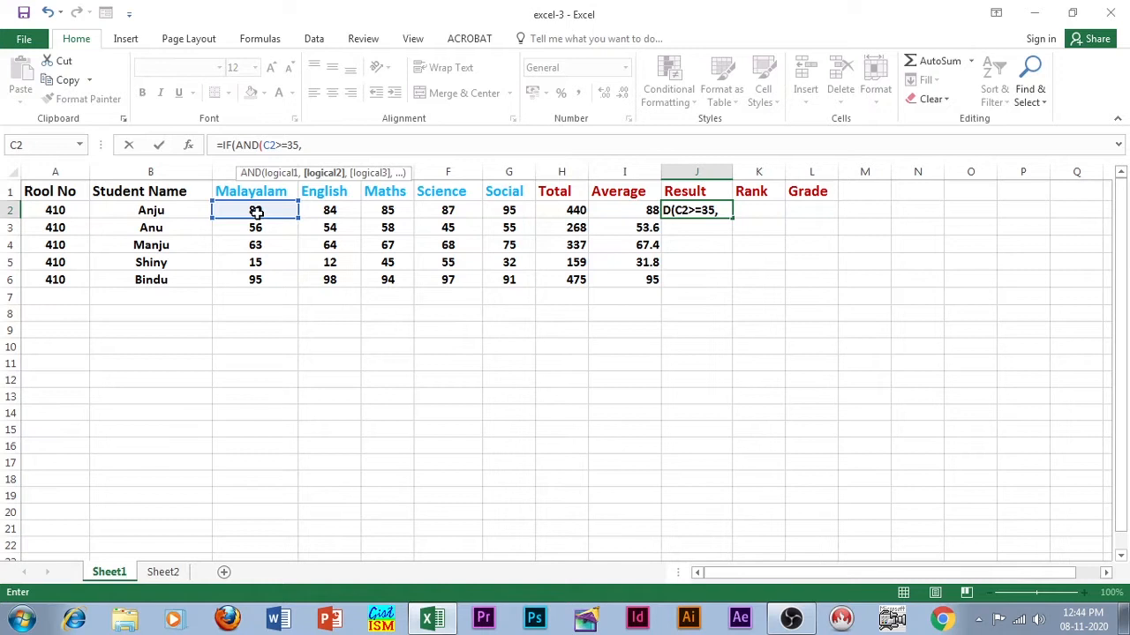
pyautogui.click(352, 212)
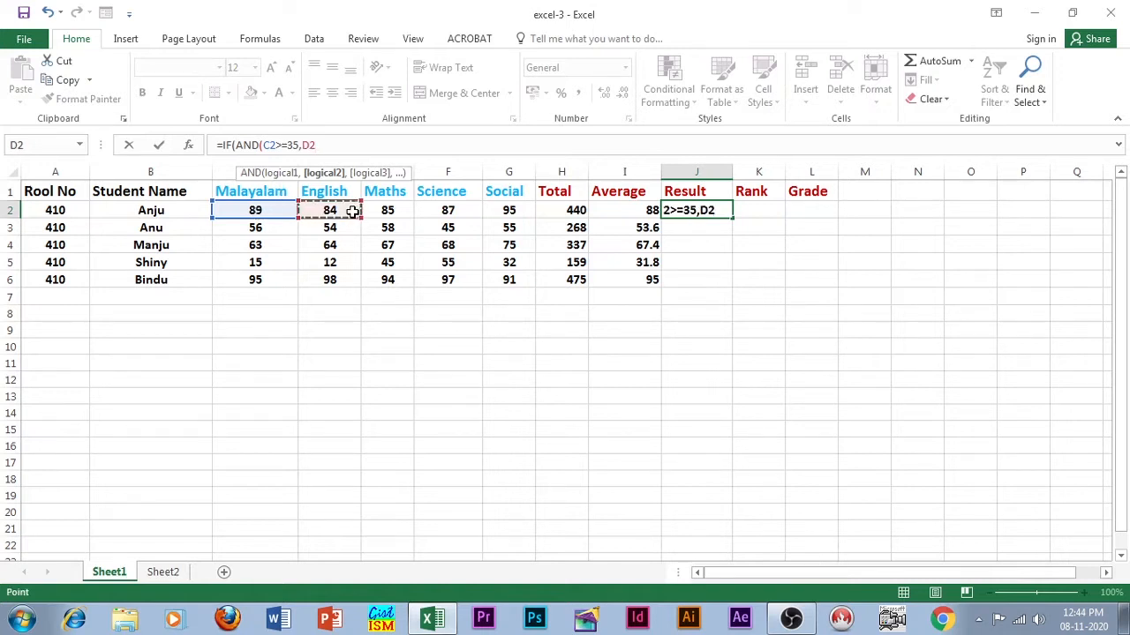
pyautogui.write('>=35,')
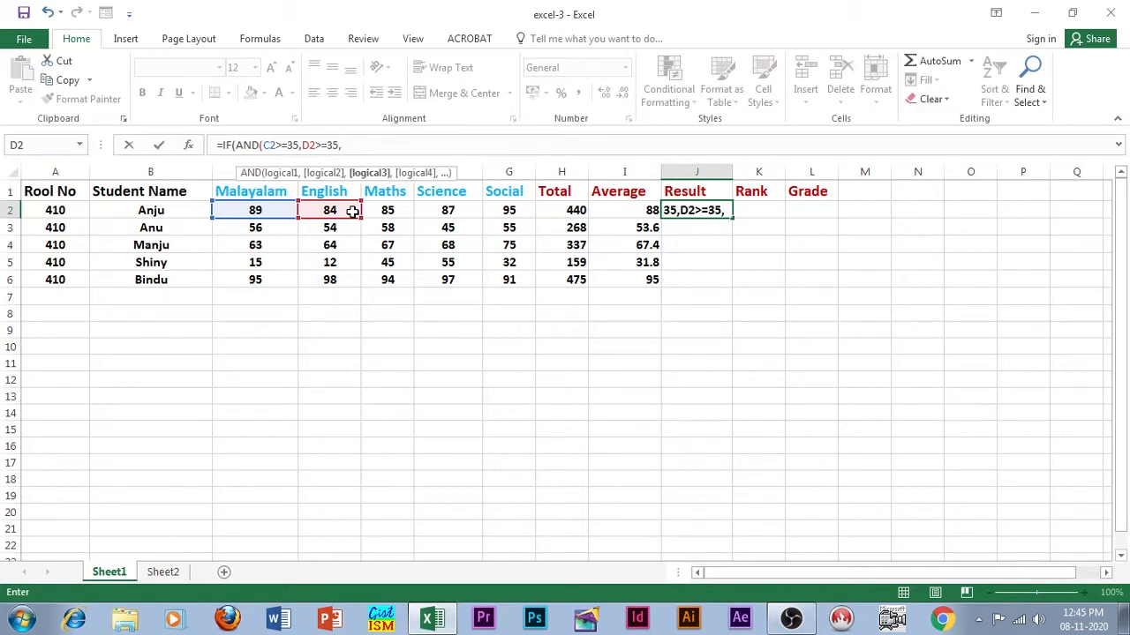
pyautogui.click(393, 211)
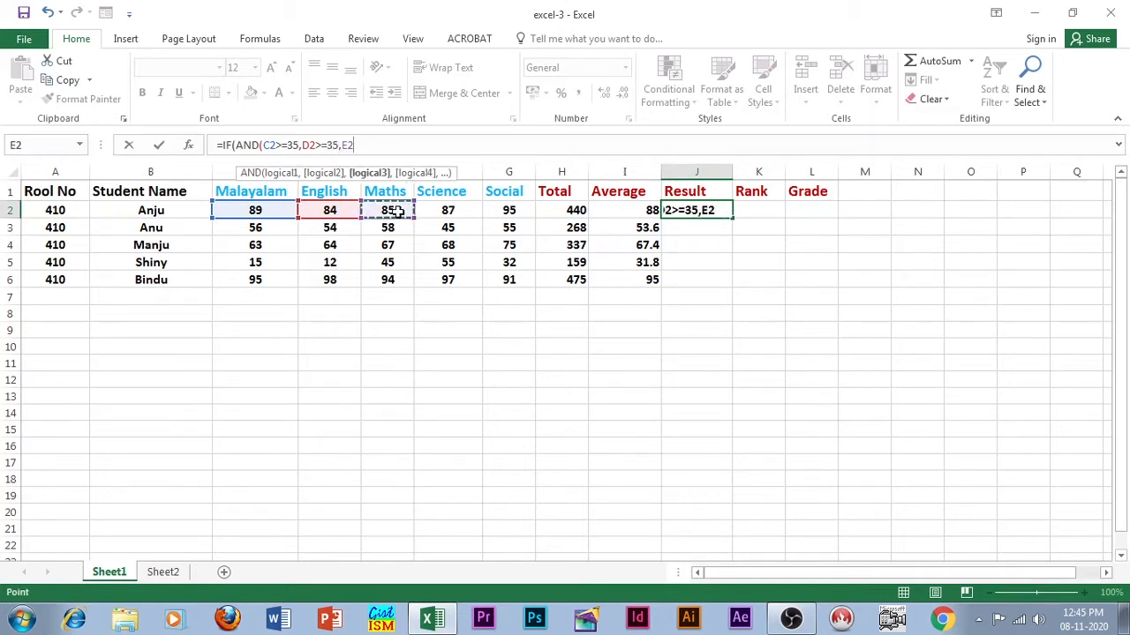
pyautogui.write('>=35')
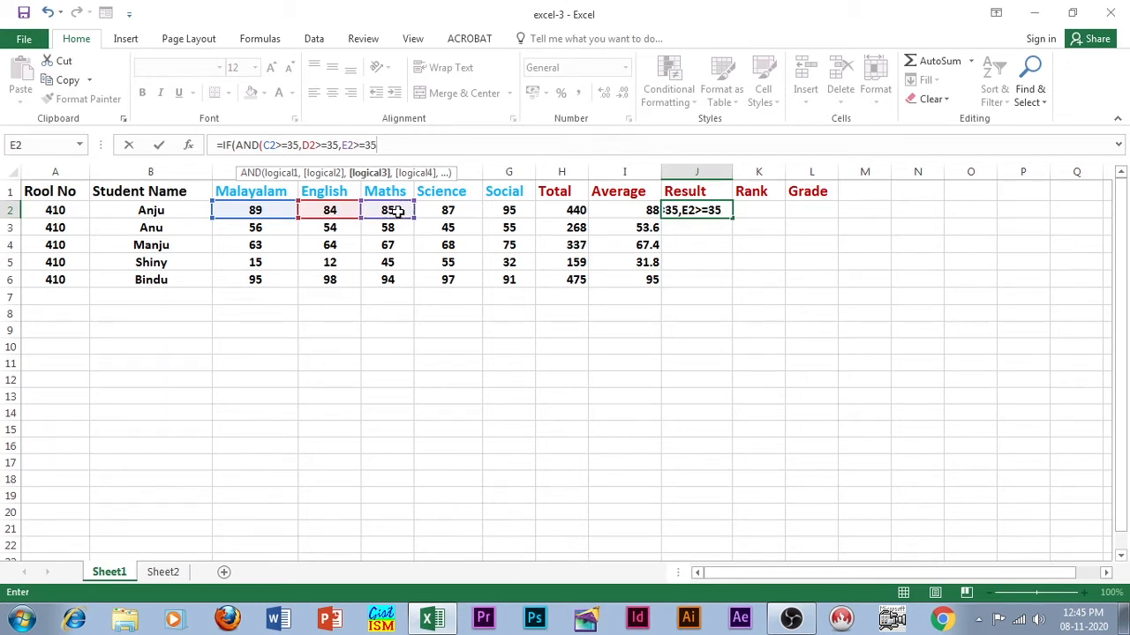
pyautogui.press('Return')
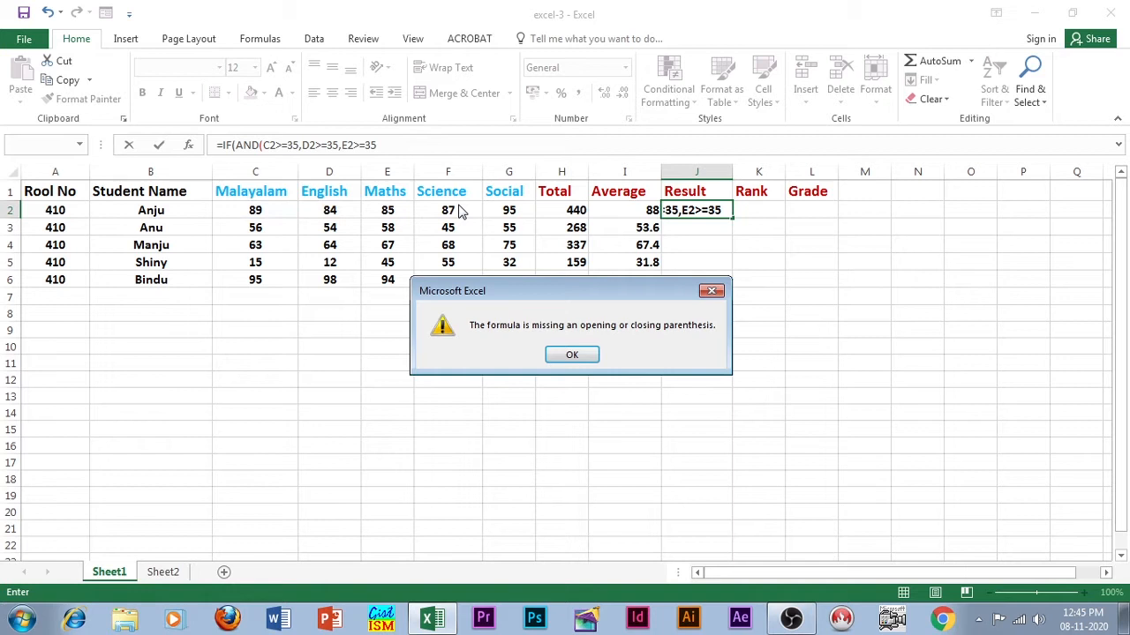
pyautogui.click(569, 355)
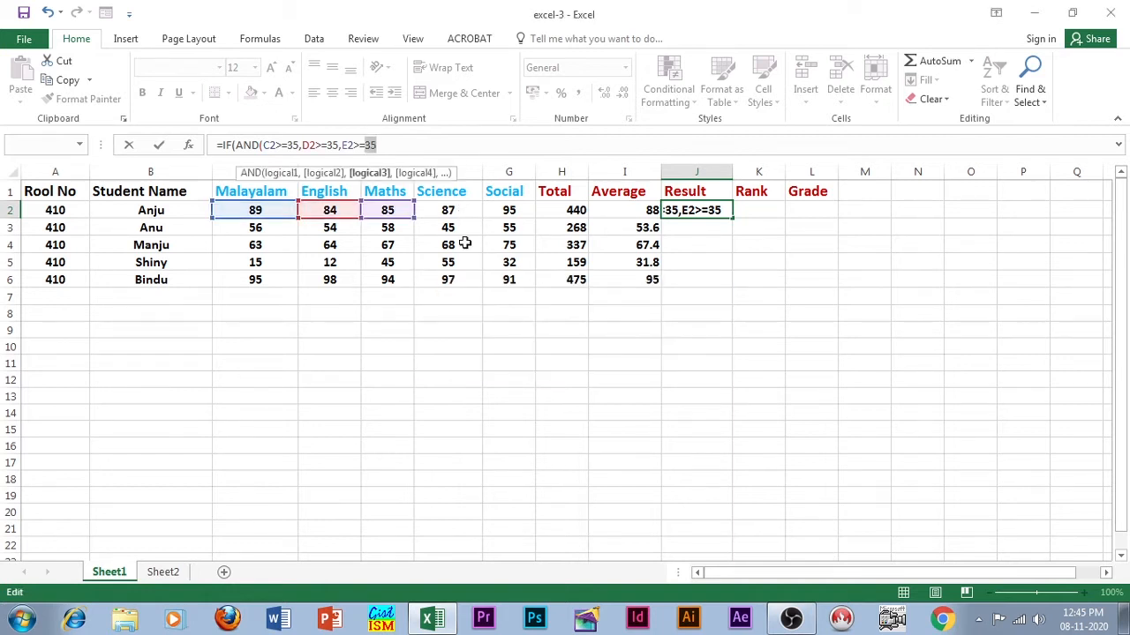
# Add the Science and Social conditions F2>=35 and G2>=35 to J2's AND function and close its parenthesis
pyautogui.click(381, 146)
pyautogui.write(',')
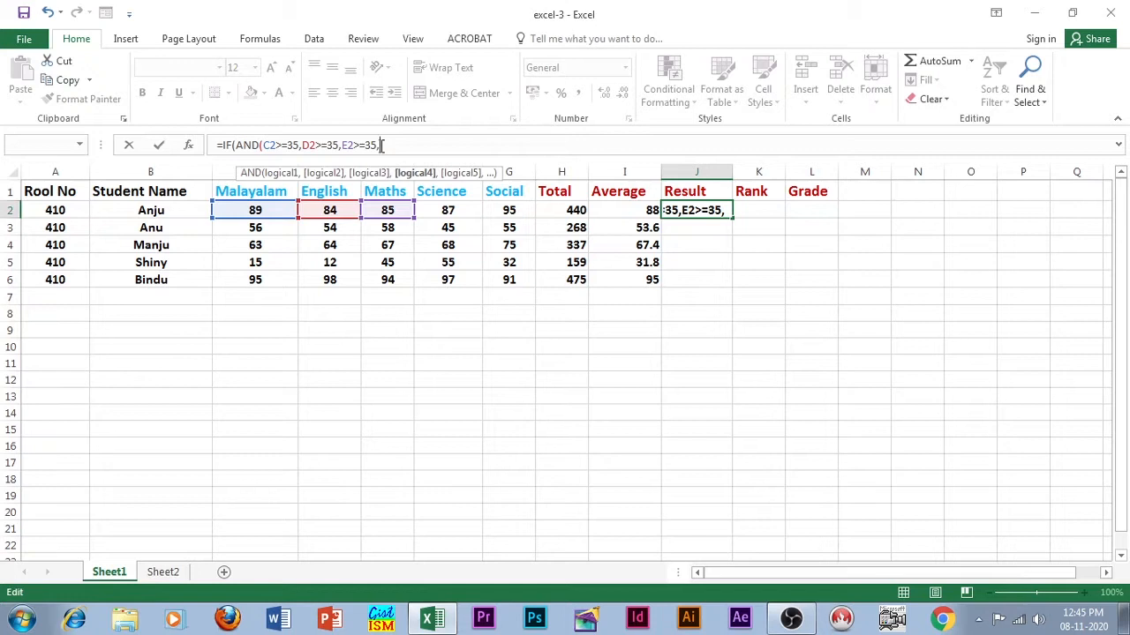
pyautogui.click(446, 210)
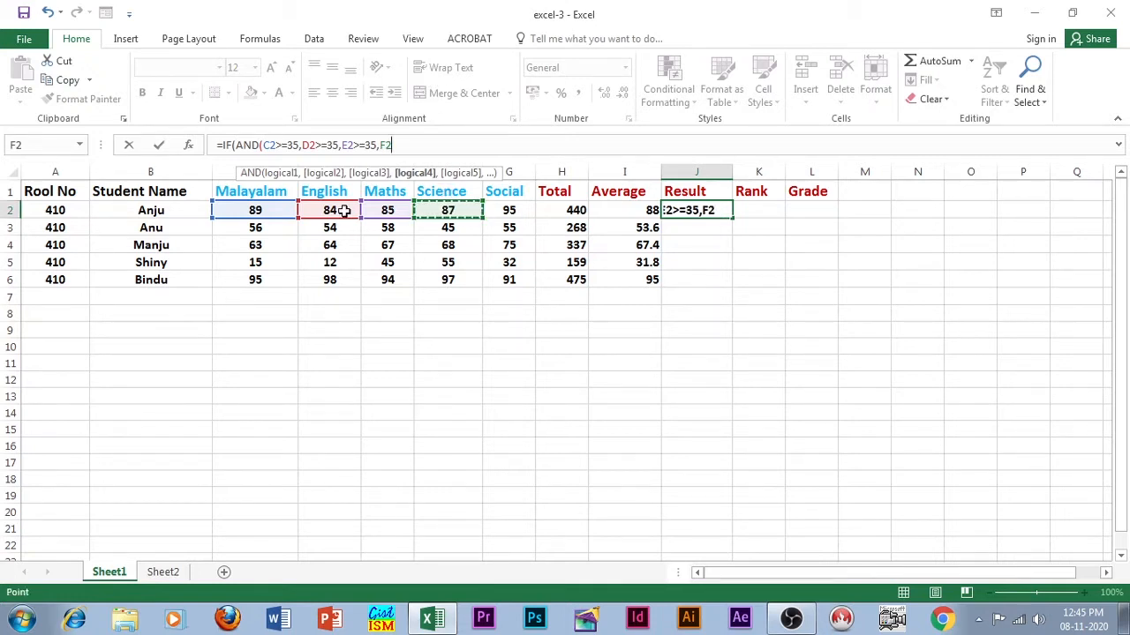
pyautogui.write('>=35,')
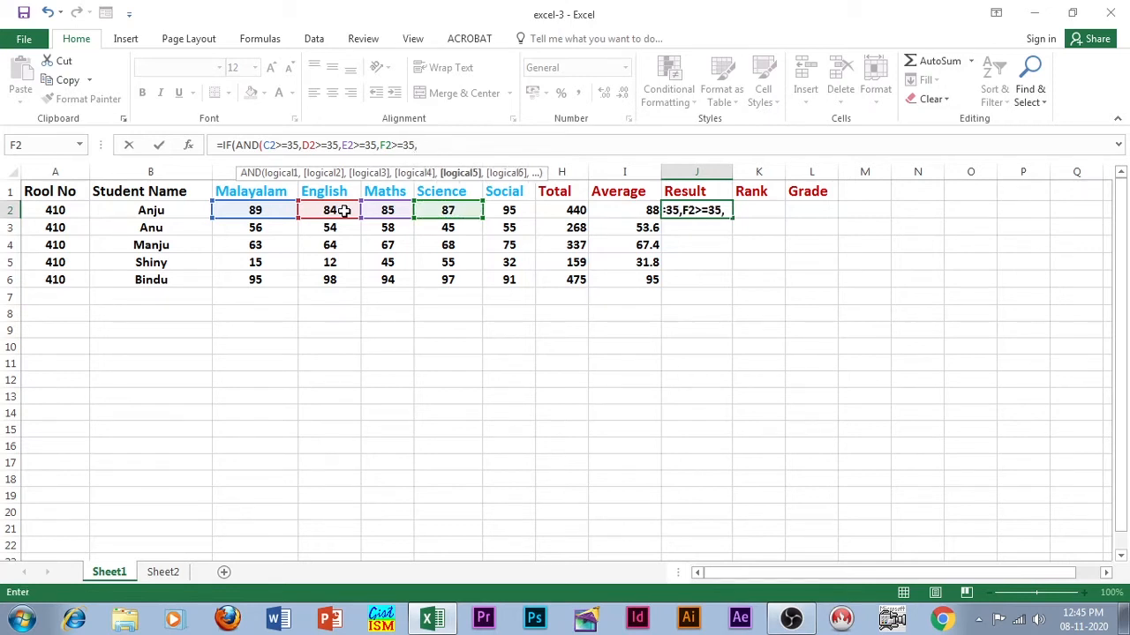
pyautogui.click(510, 214)
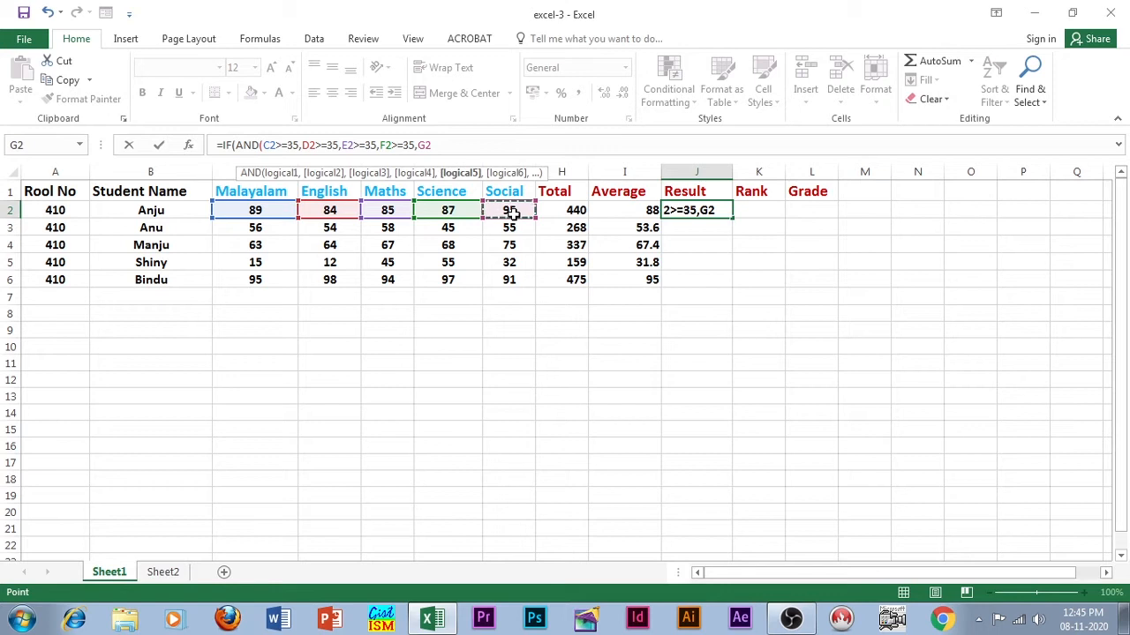
pyautogui.write('>=35')
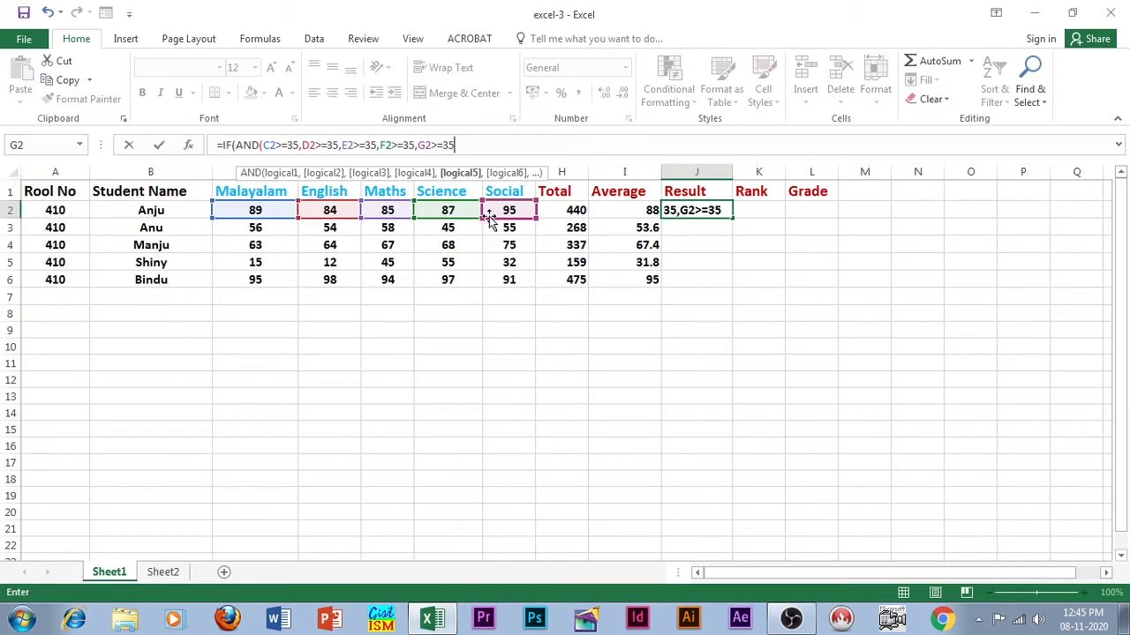
pyautogui.write(')')
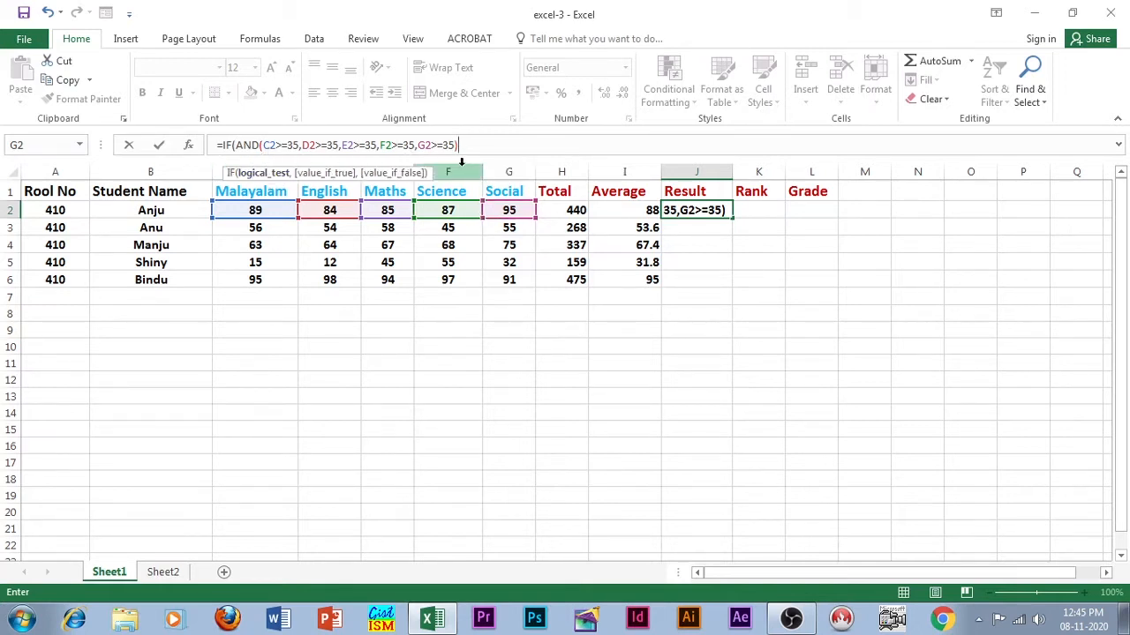
# Complete the J2 formula with "PASS" if true and "FAIL" if false, and fill it down through J6
pyautogui.write(',')
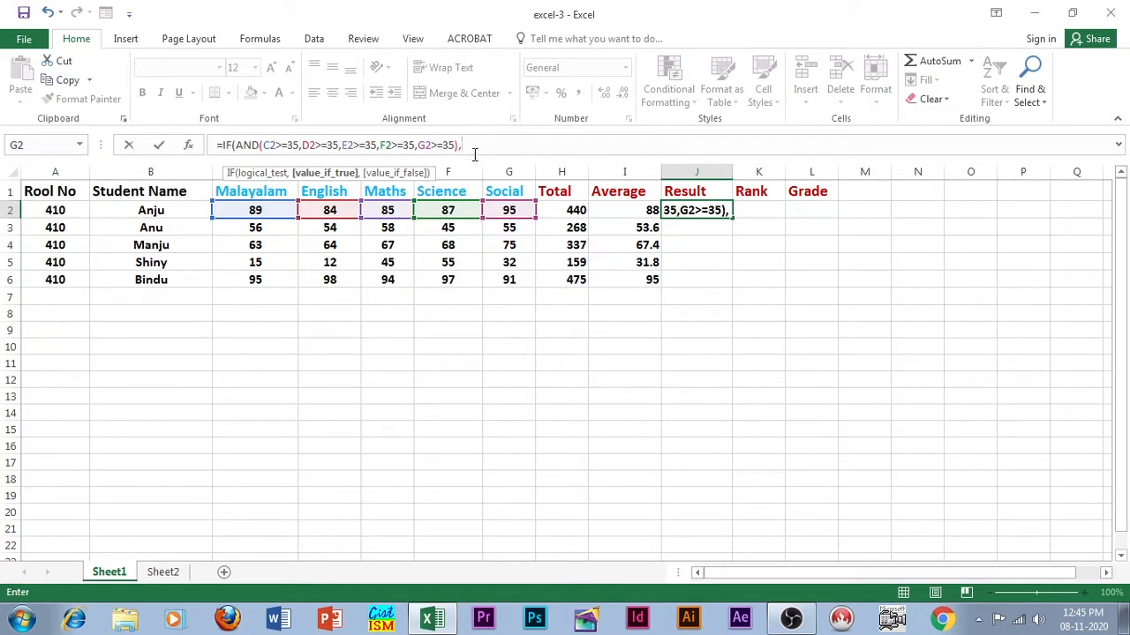
pyautogui.write('"P')
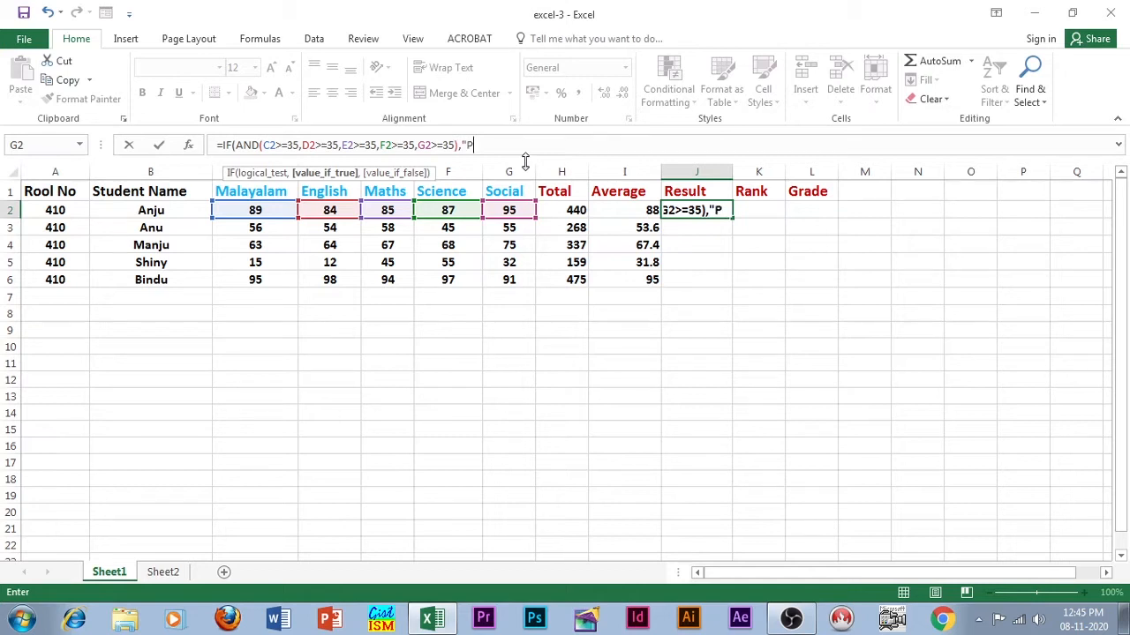
pyautogui.write('ASS"')
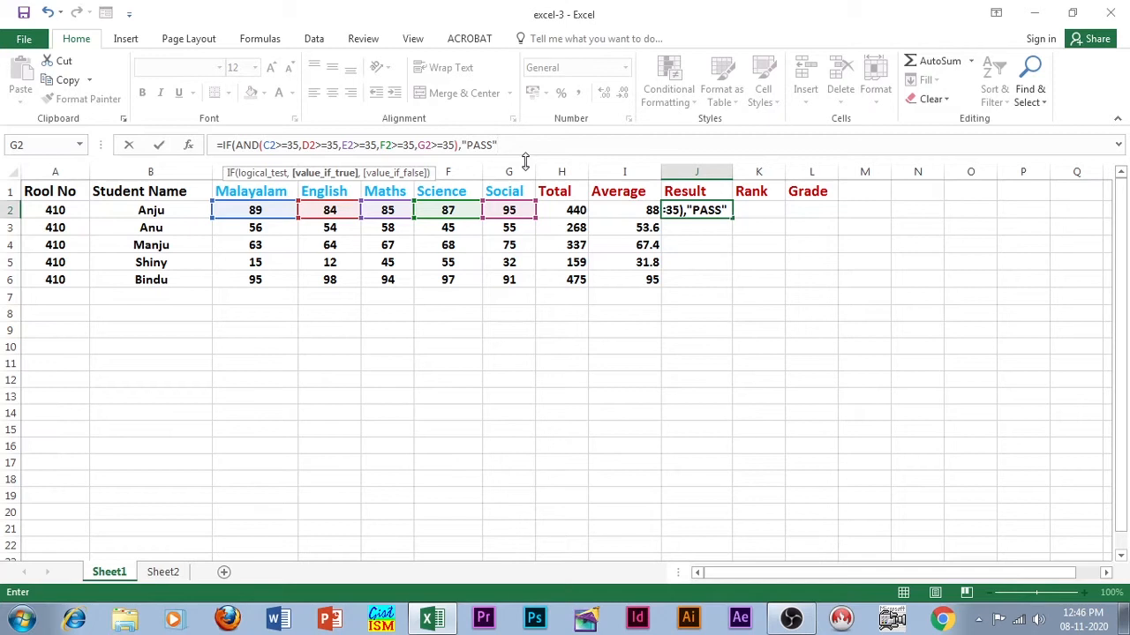
pyautogui.write(',"FAI')
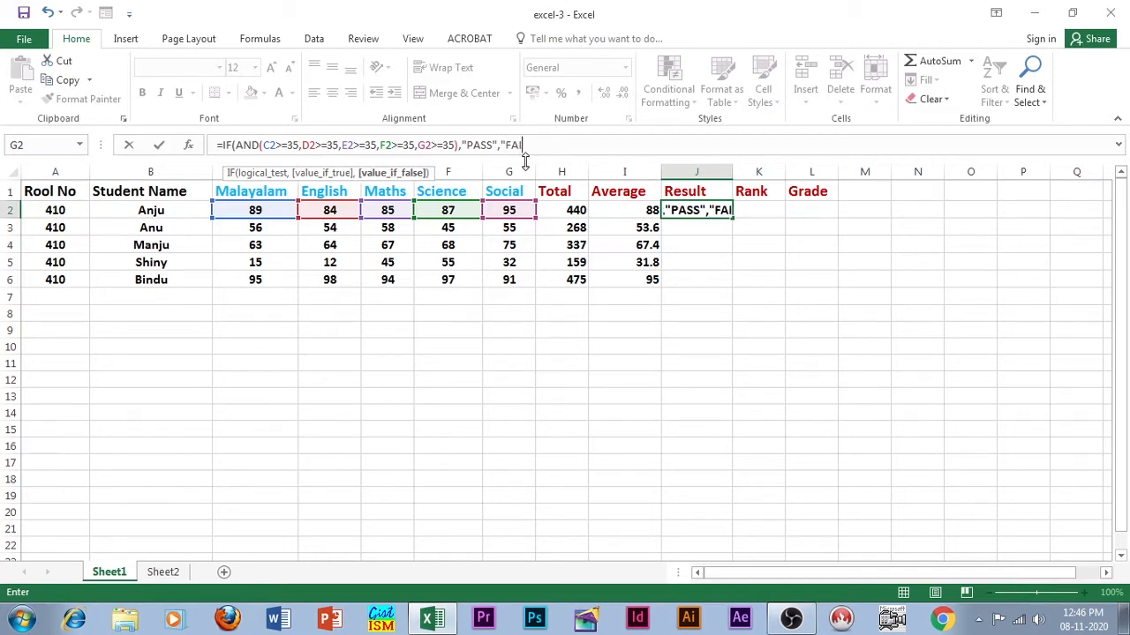
pyautogui.write('L)')
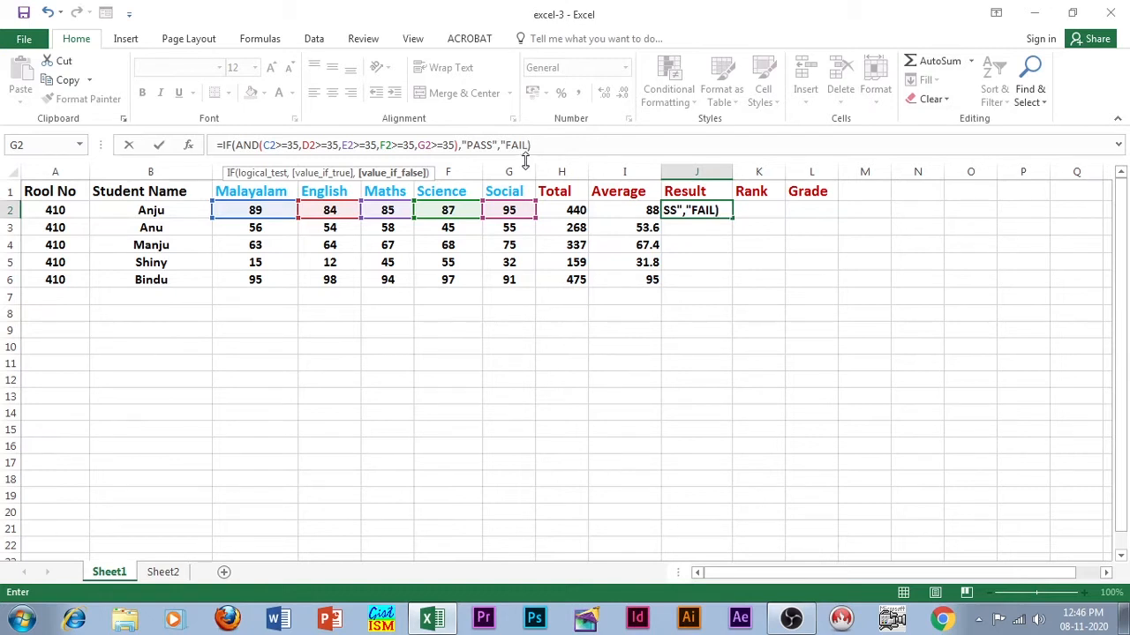
pyautogui.click(527, 146)
pyautogui.write('"')
pyautogui.click(455, 145)
pyautogui.write(')')
pyautogui.press('Return')
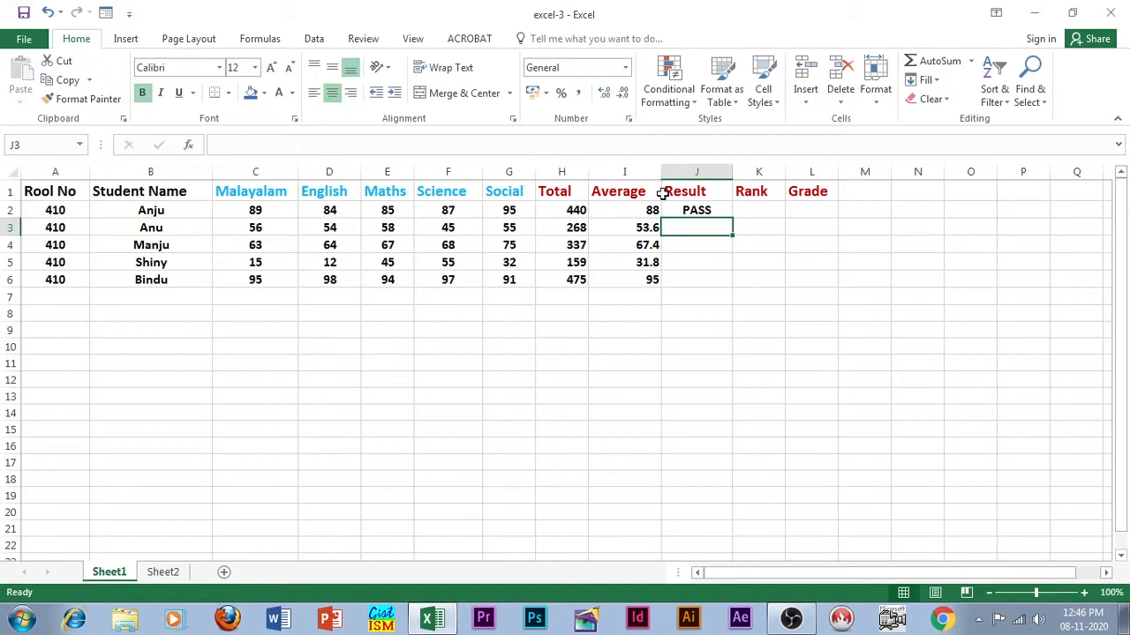
pyautogui.click(688, 210)
pyautogui.moveTo(732, 216); pyautogui.dragTo(731, 282)
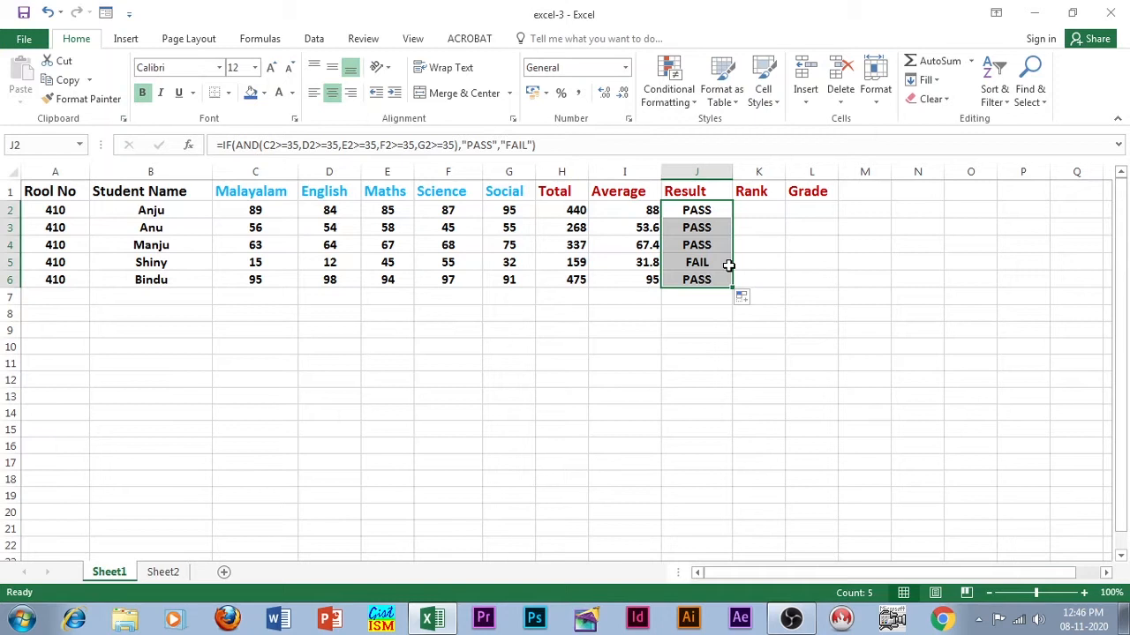
pyautogui.click(751, 214)
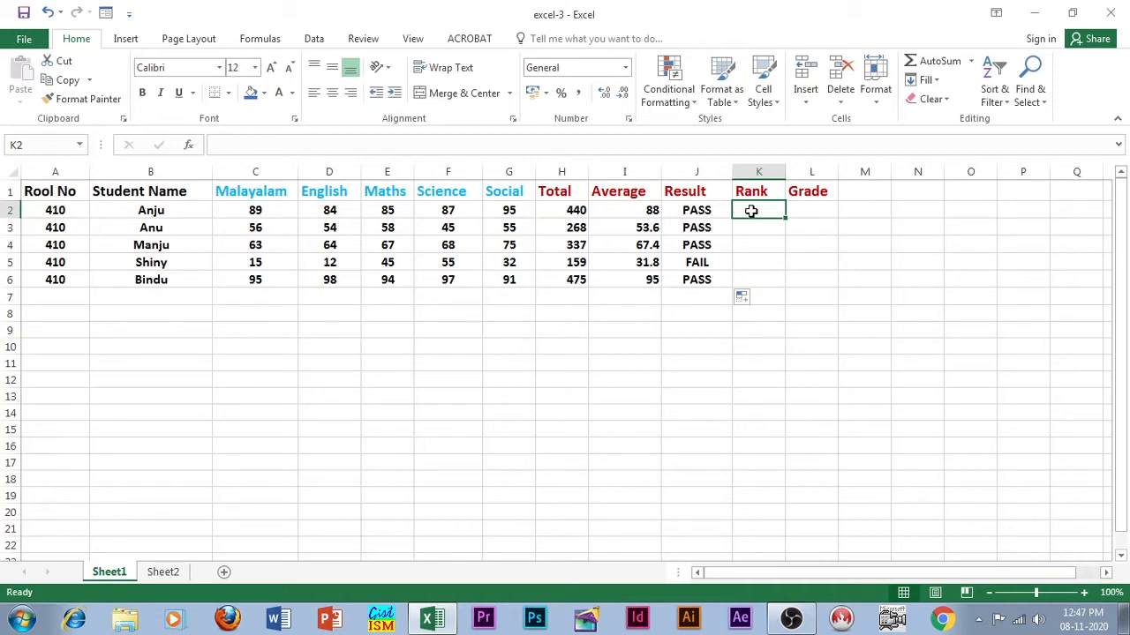
pyautogui.click(226, 143)
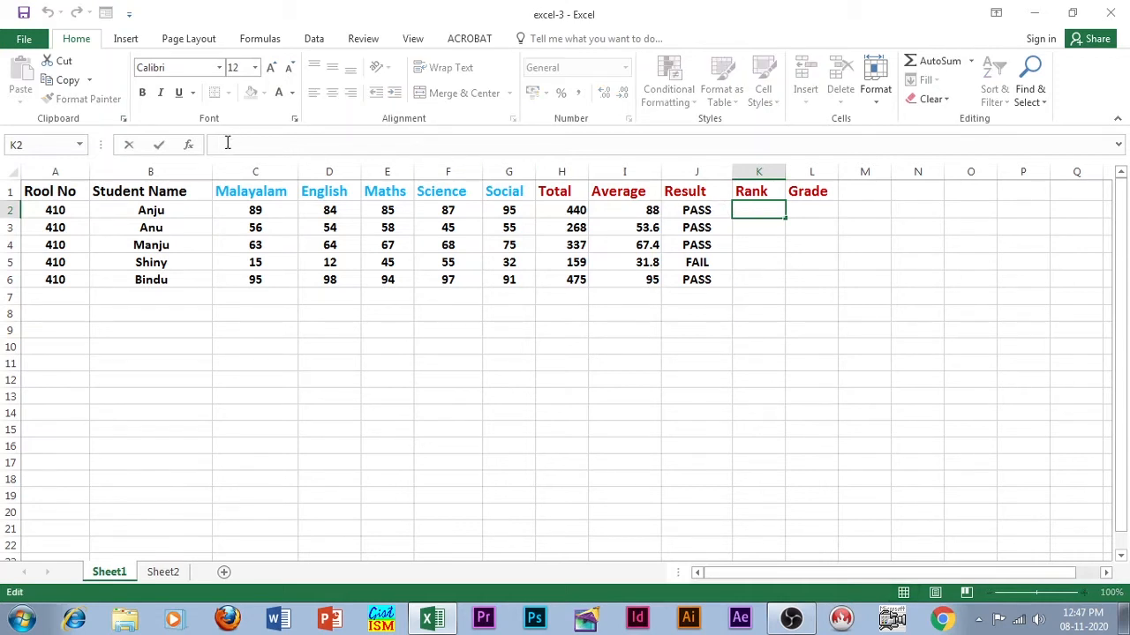
pyautogui.write('=')
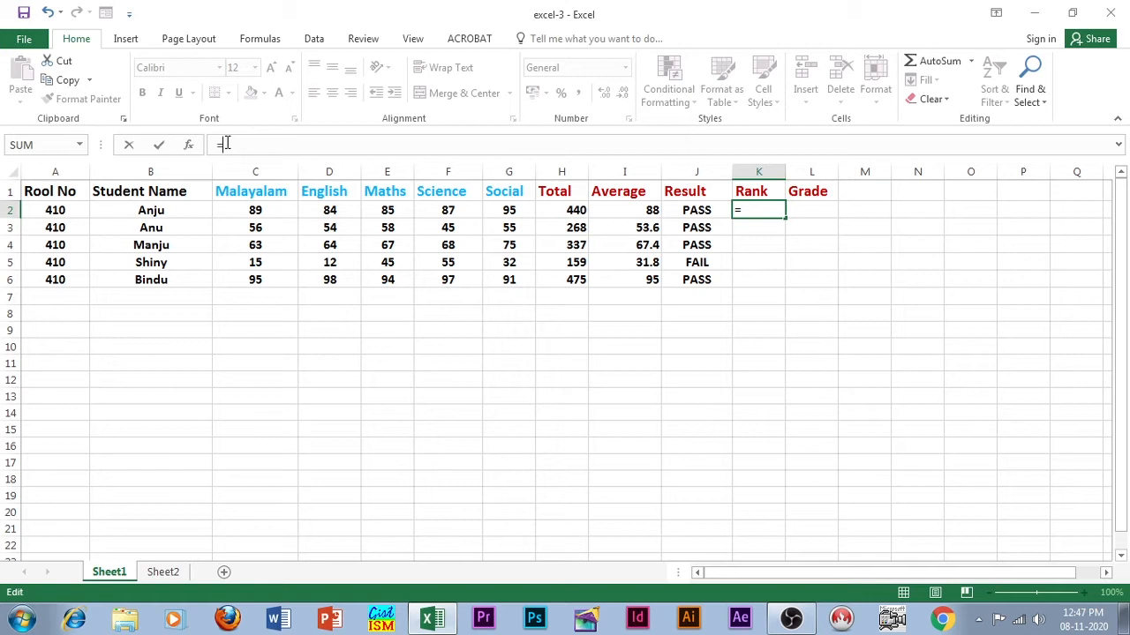
pyautogui.write('IF')
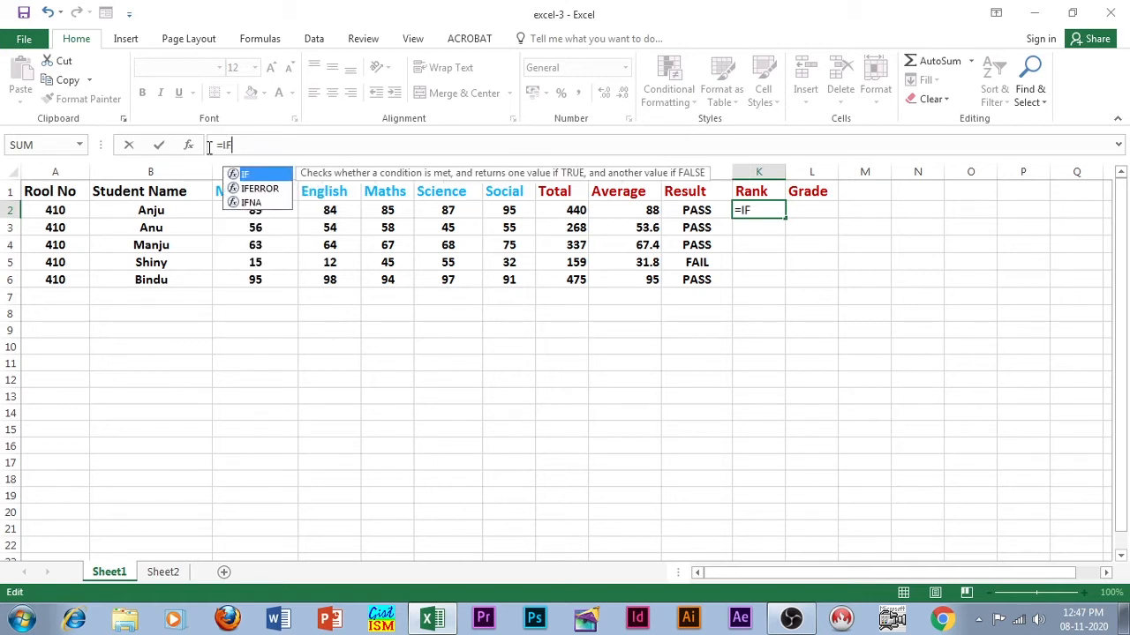
pyautogui.doubleClick(254, 176)
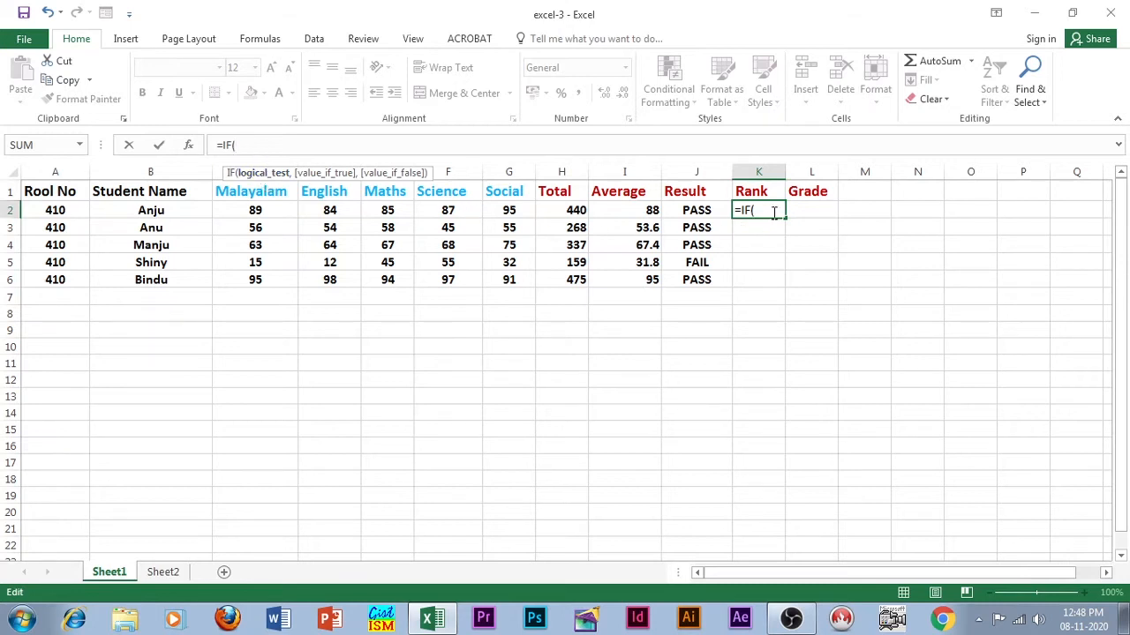
pyautogui.moveTo(764, 210); pyautogui.dragTo(735, 208)
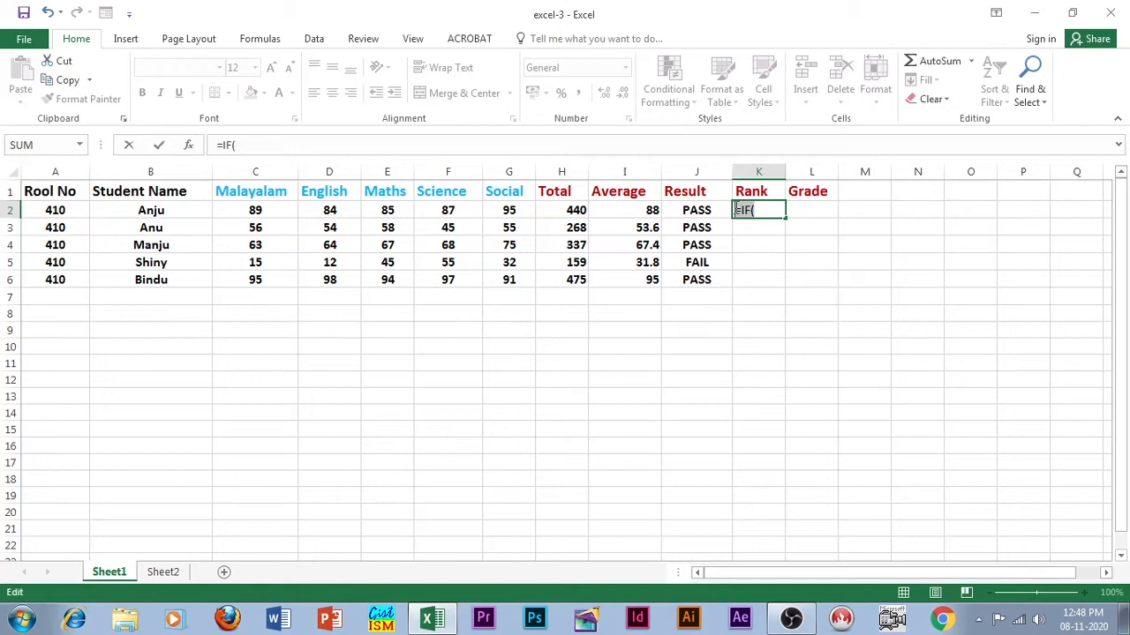
pyautogui.press('BackSpace')
# Start an IF formula in the first Rank cell, K2, with the logical test J2="PASS"
pyautogui.click(227, 143)
pyautogui.write('=')
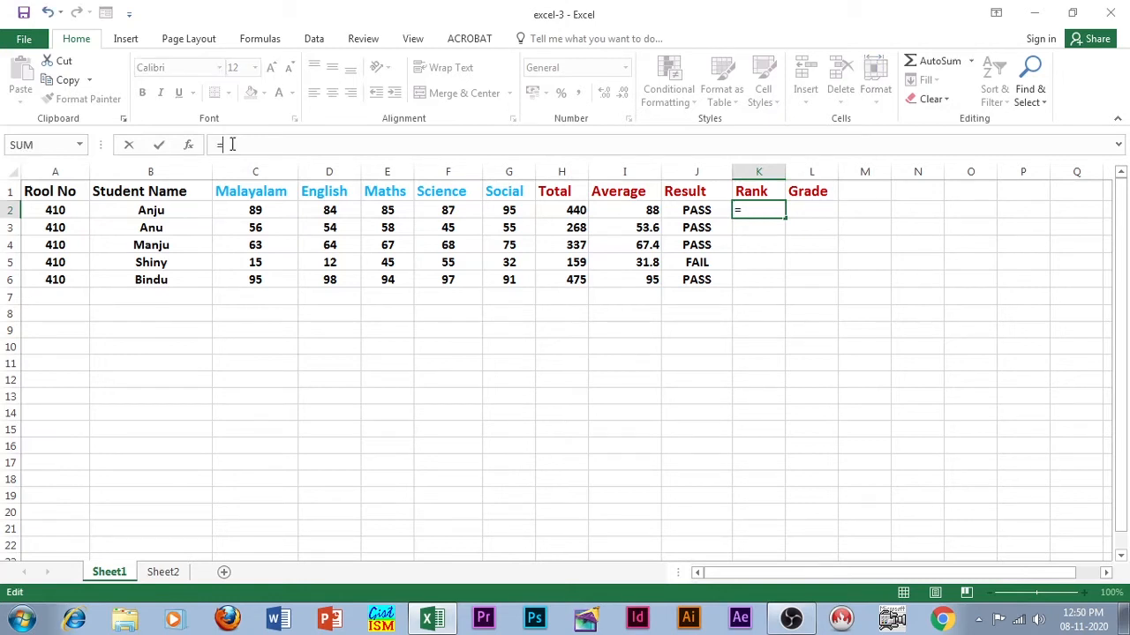
pyautogui.write('IF')
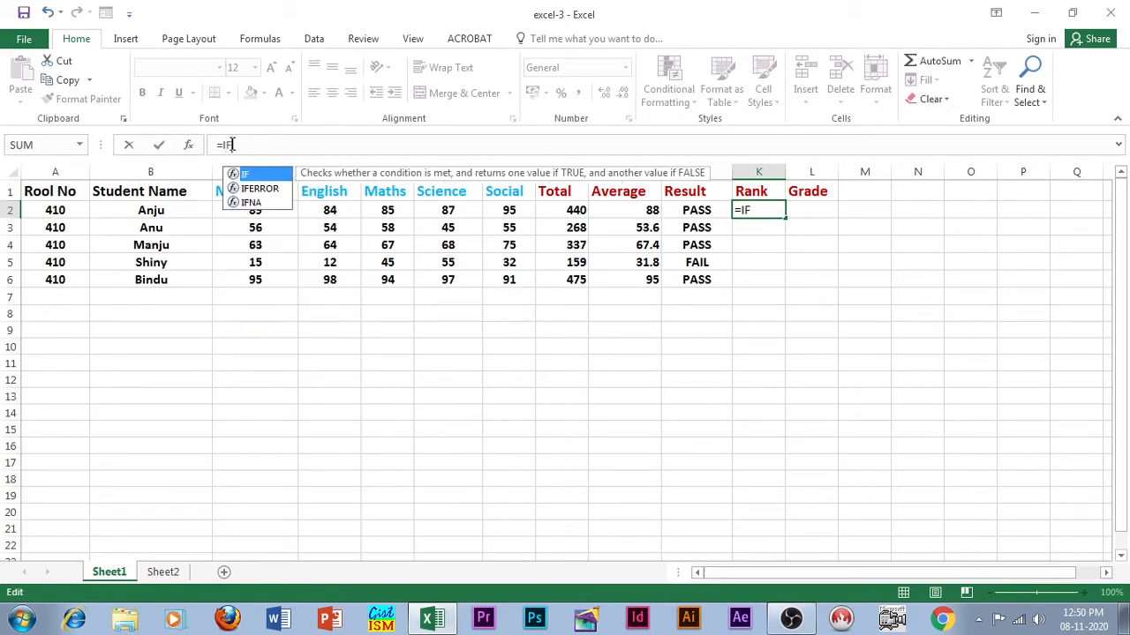
pyautogui.doubleClick(273, 176)
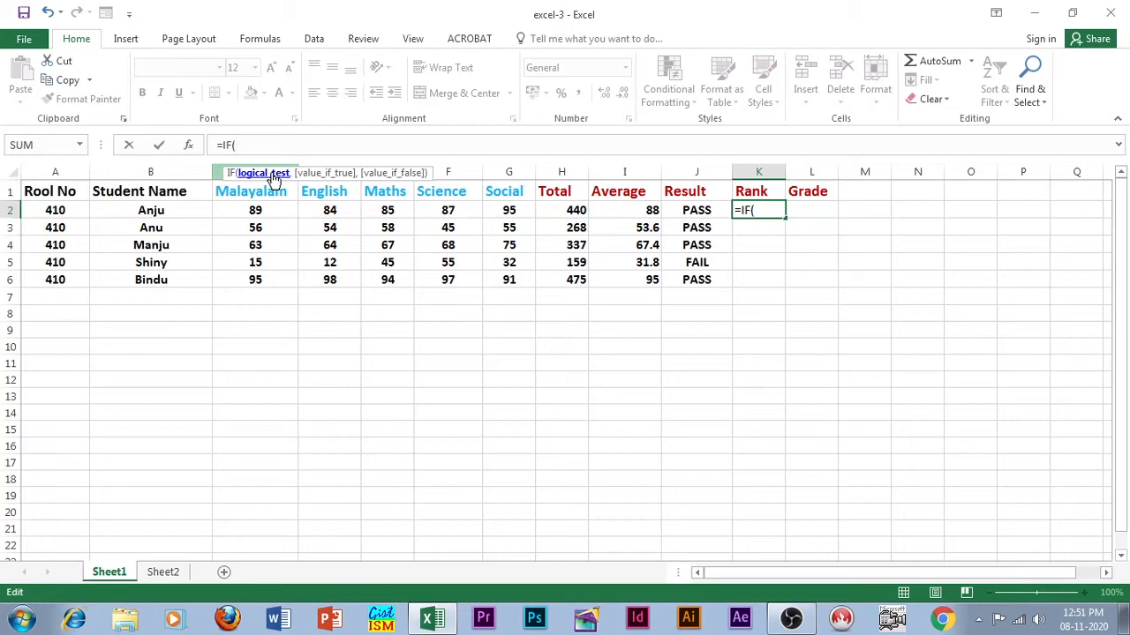
pyautogui.click(697, 212)
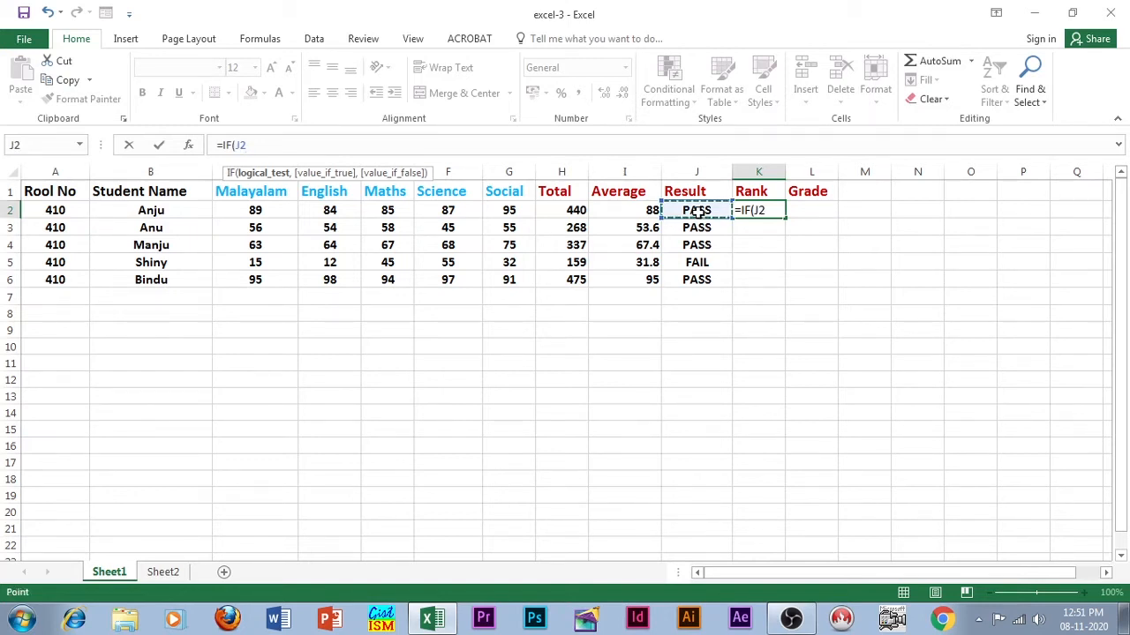
pyautogui.write('="PASS')
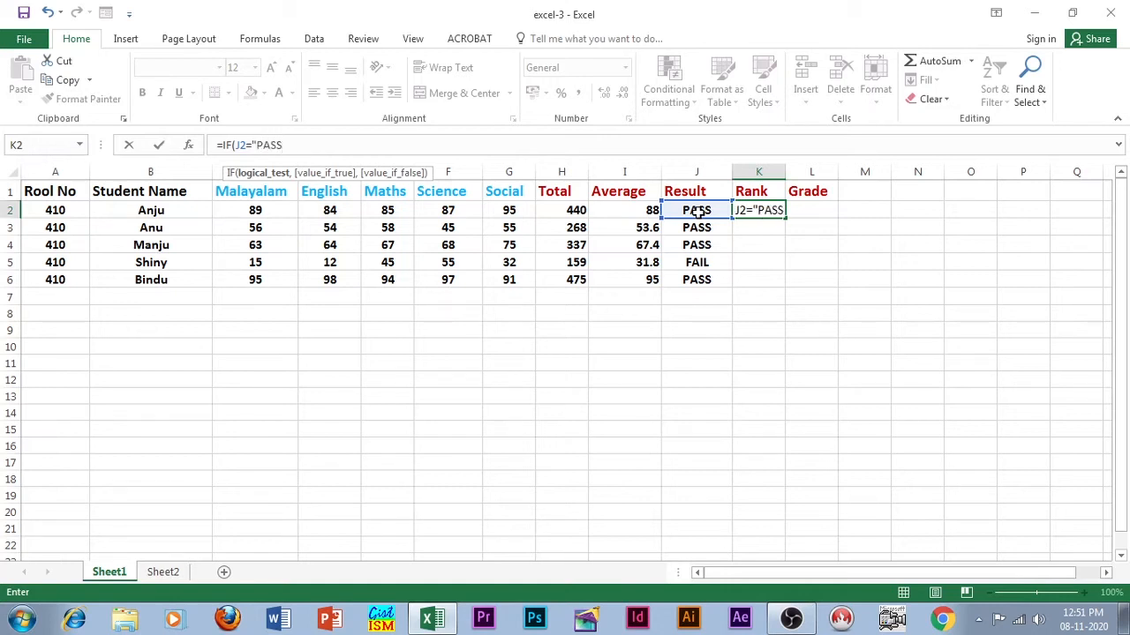
pyautogui.write('"')
pyautogui.write(',')
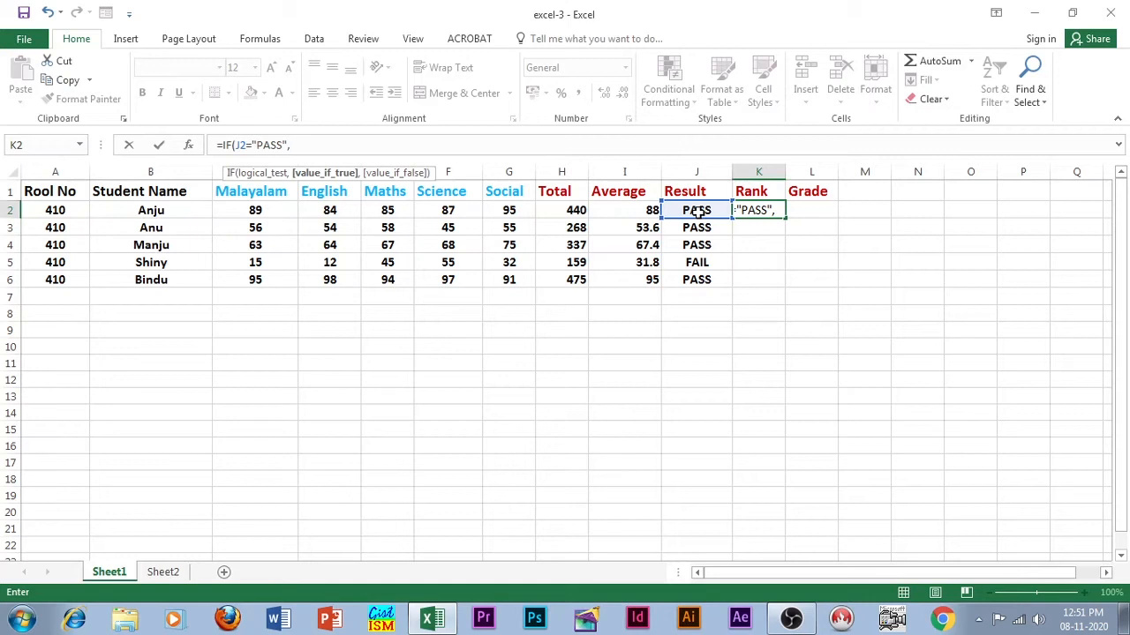
# Nest a RANK function as the value if true in K2, with the total in H2 as its number
pyautogui.write('R')
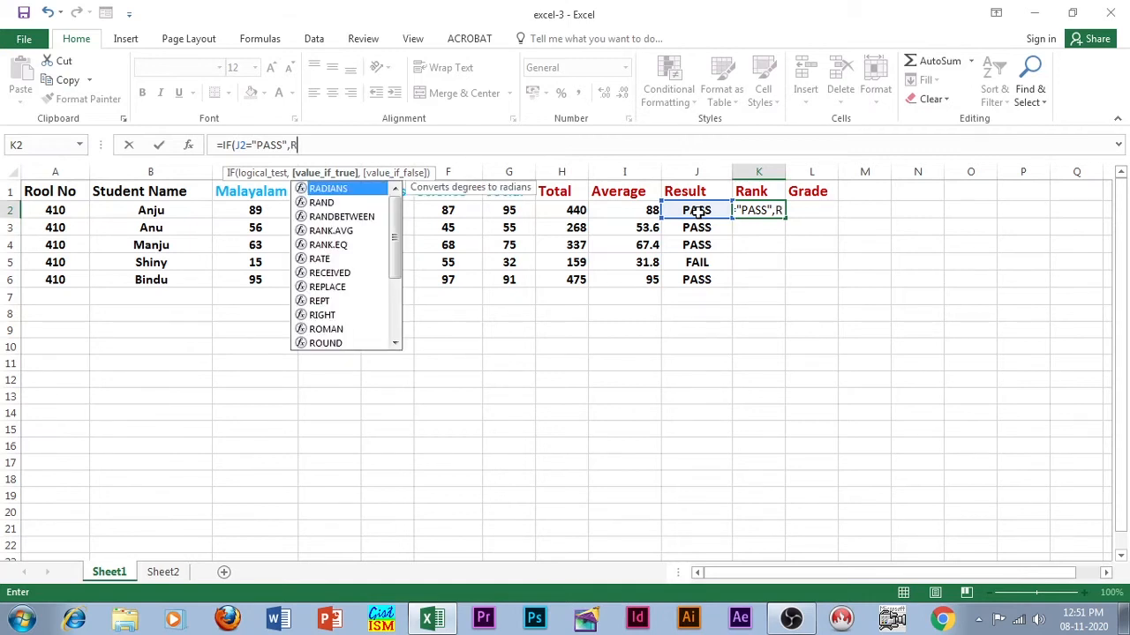
pyautogui.write('ANK')
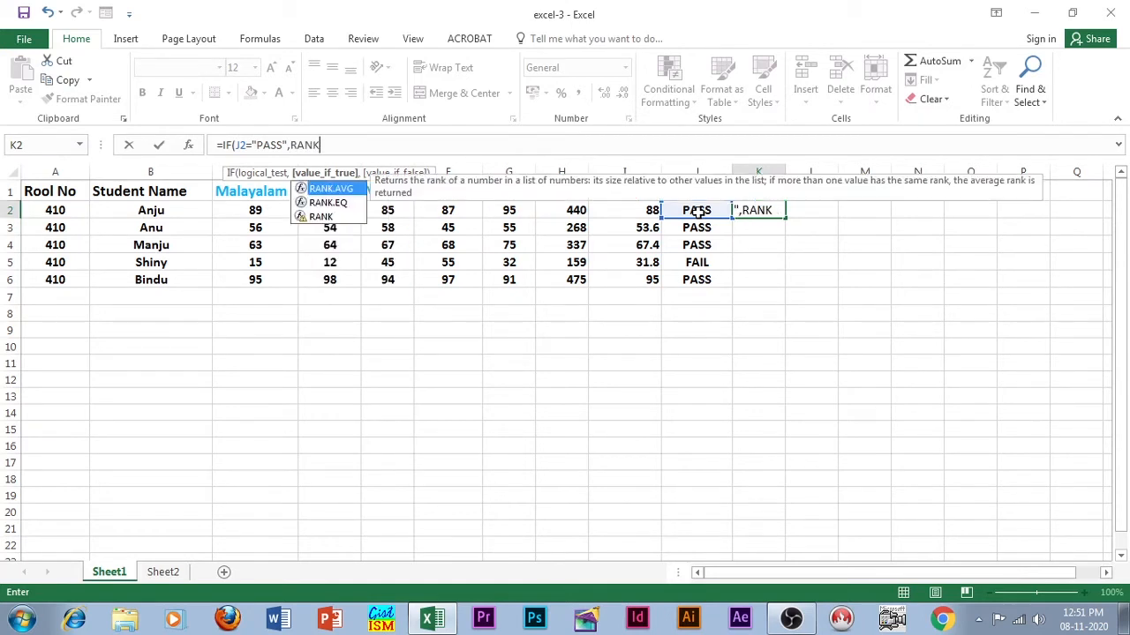
pyautogui.doubleClick(320, 217)
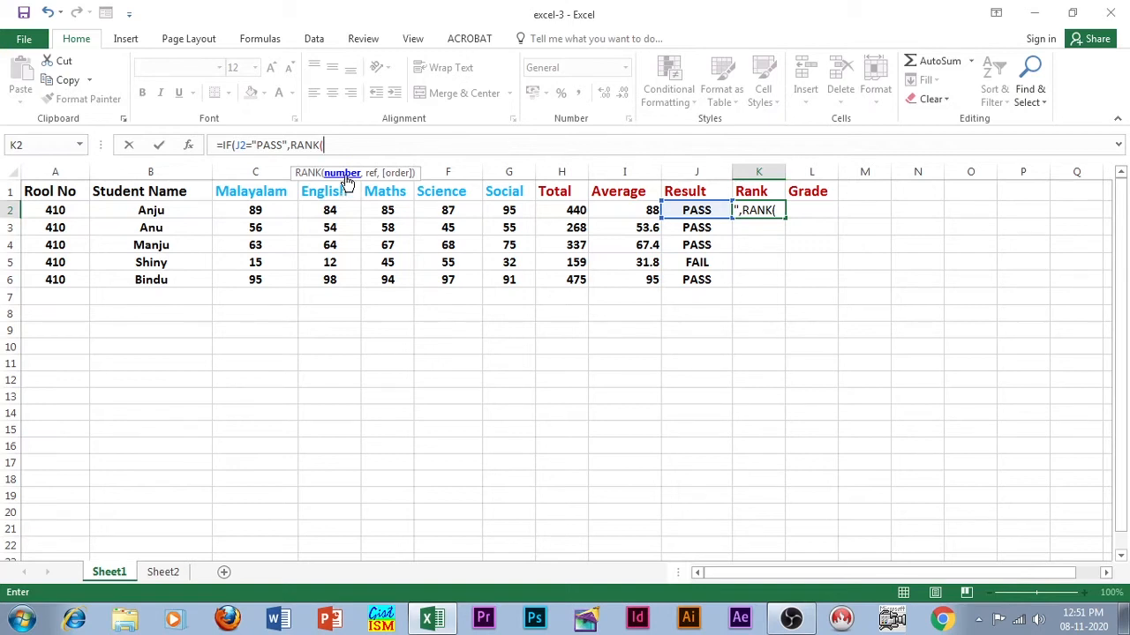
pyautogui.click(555, 208)
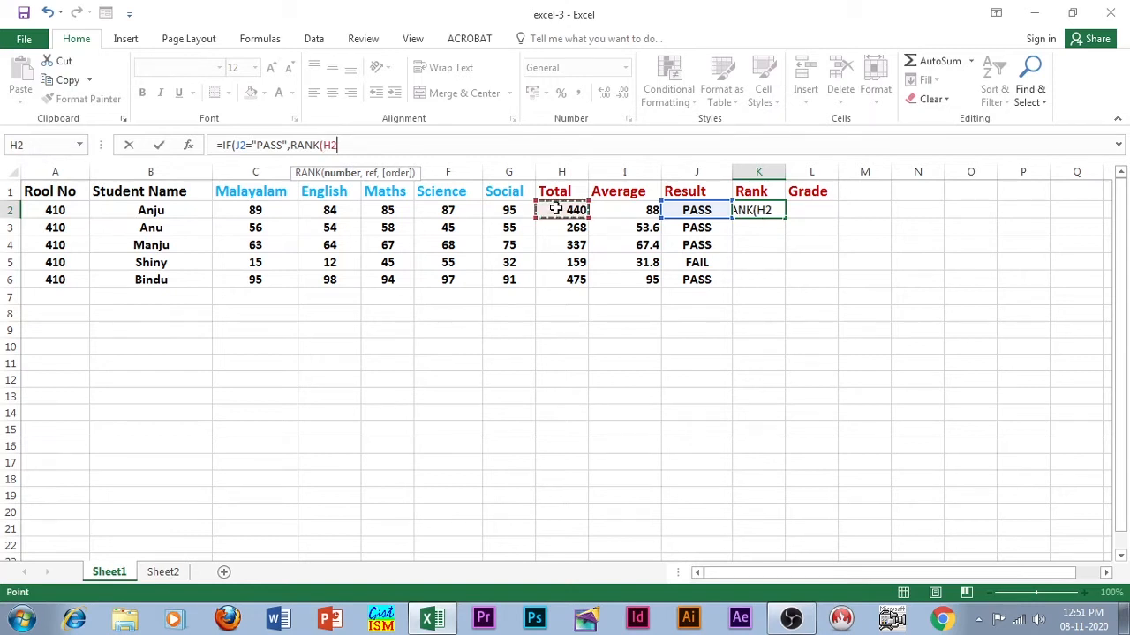
pyautogui.write(',')
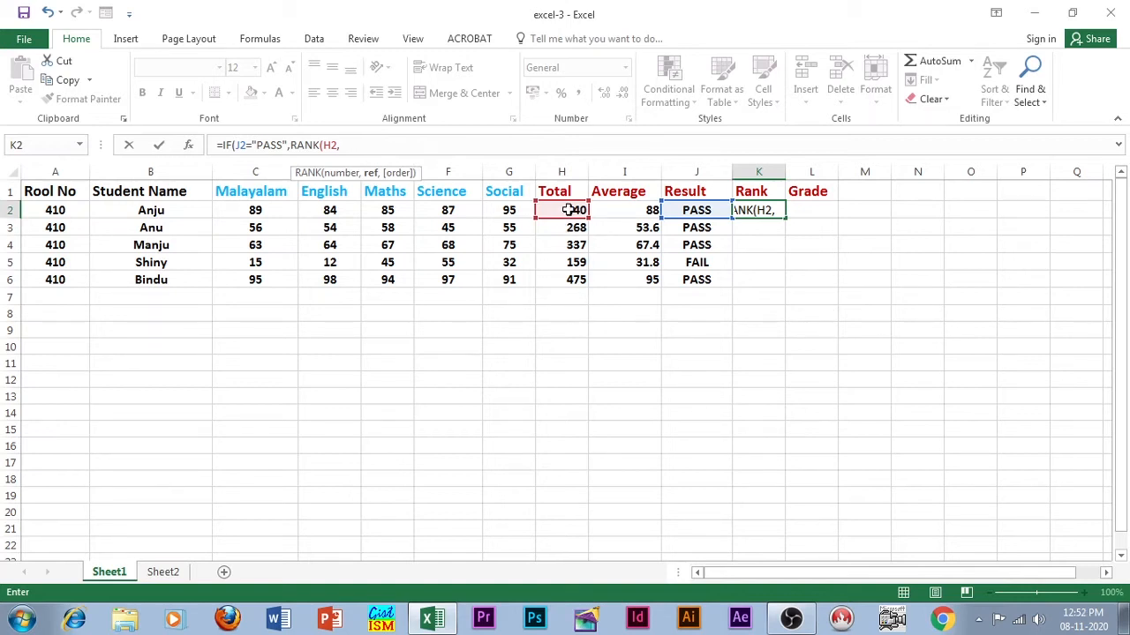
# Set the RANK reference to the absolute range $H$2:$H$6 with descending order 0, and close the function's parenthesis
pyautogui.click(569, 210)
pyautogui.moveTo(569, 217); pyautogui.dragTo(575, 277)
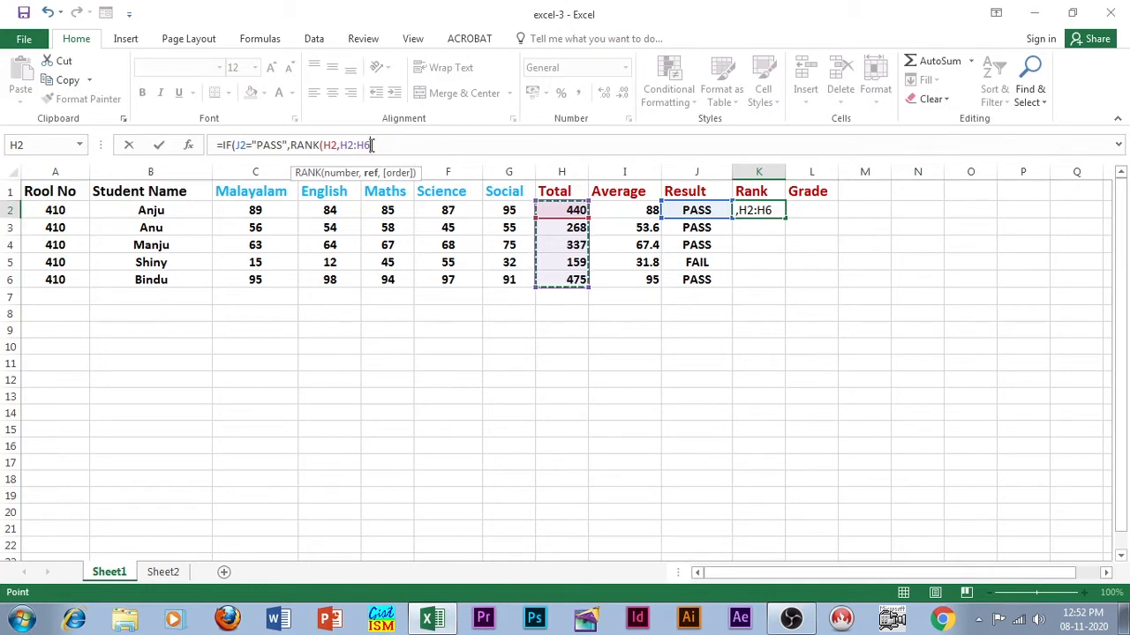
pyautogui.moveTo(372, 145); pyautogui.dragTo(340, 142)
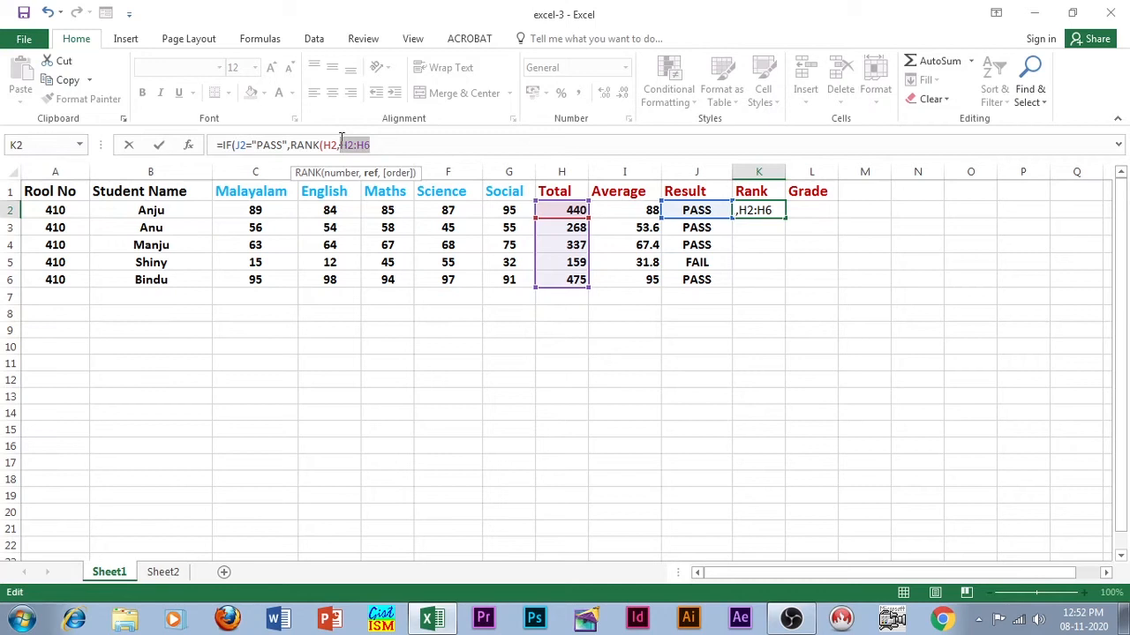
pyautogui.press('F4')
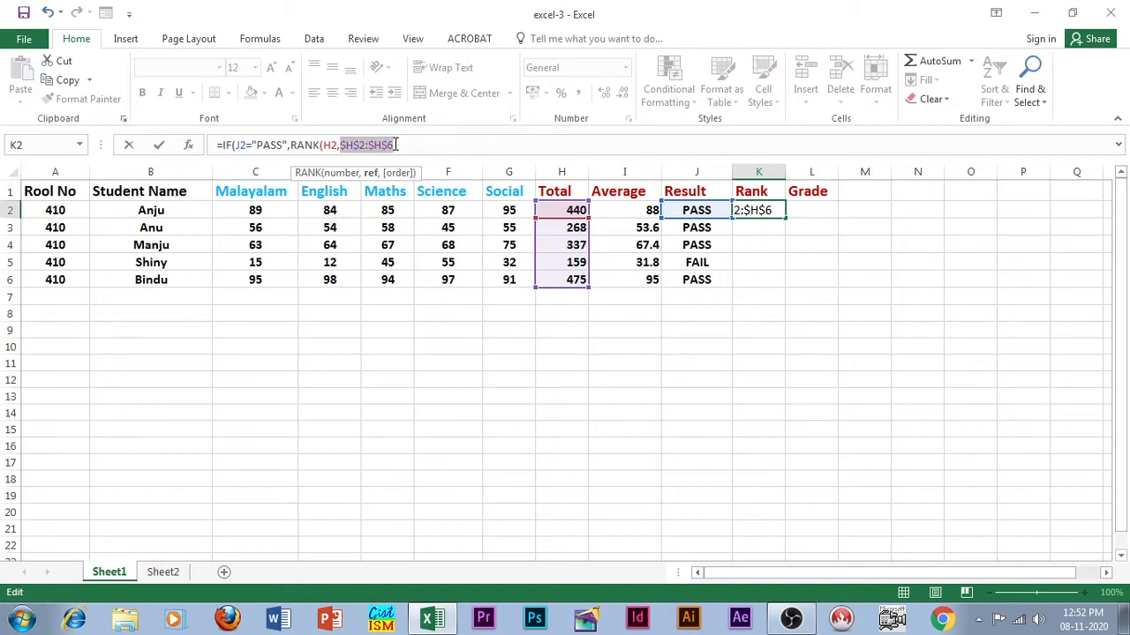
pyautogui.click(397, 145)
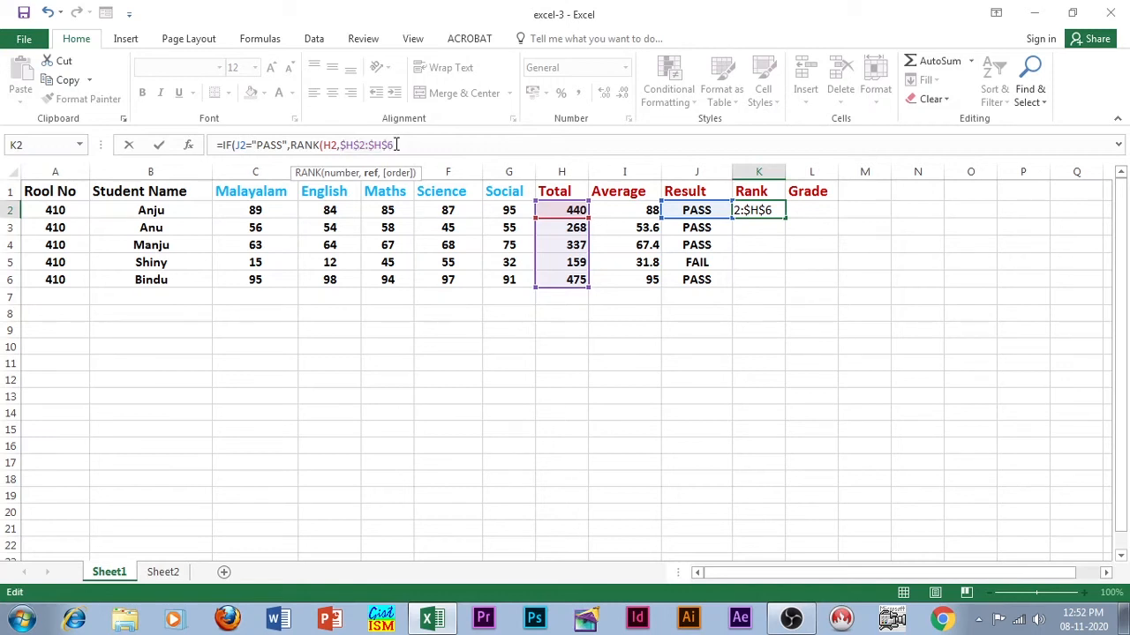
pyautogui.write(',')
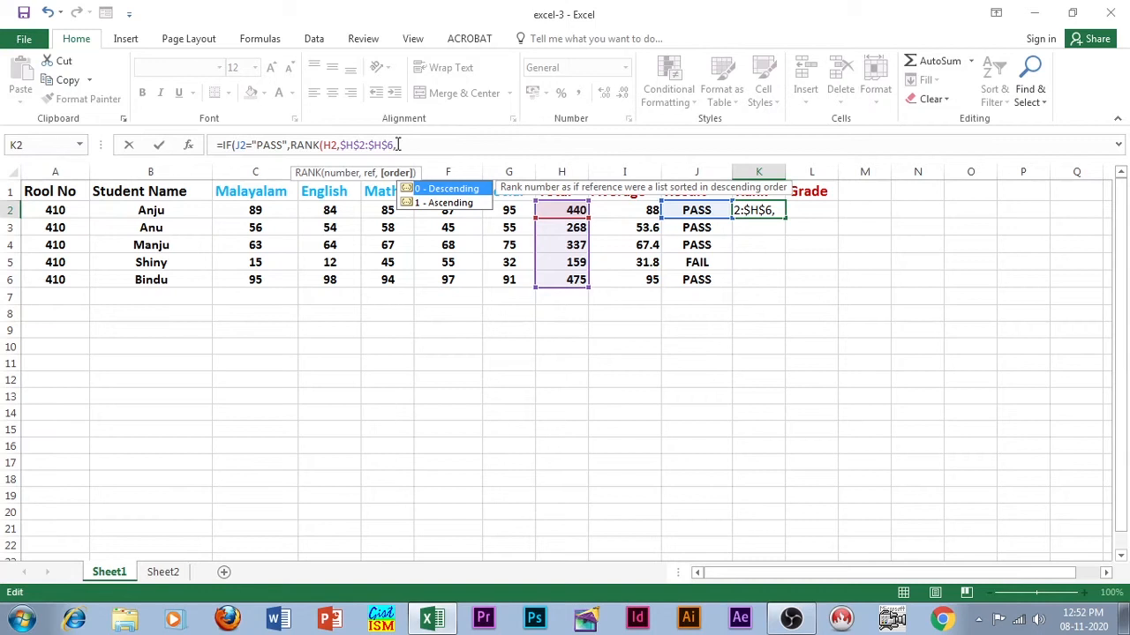
pyautogui.write('0)')
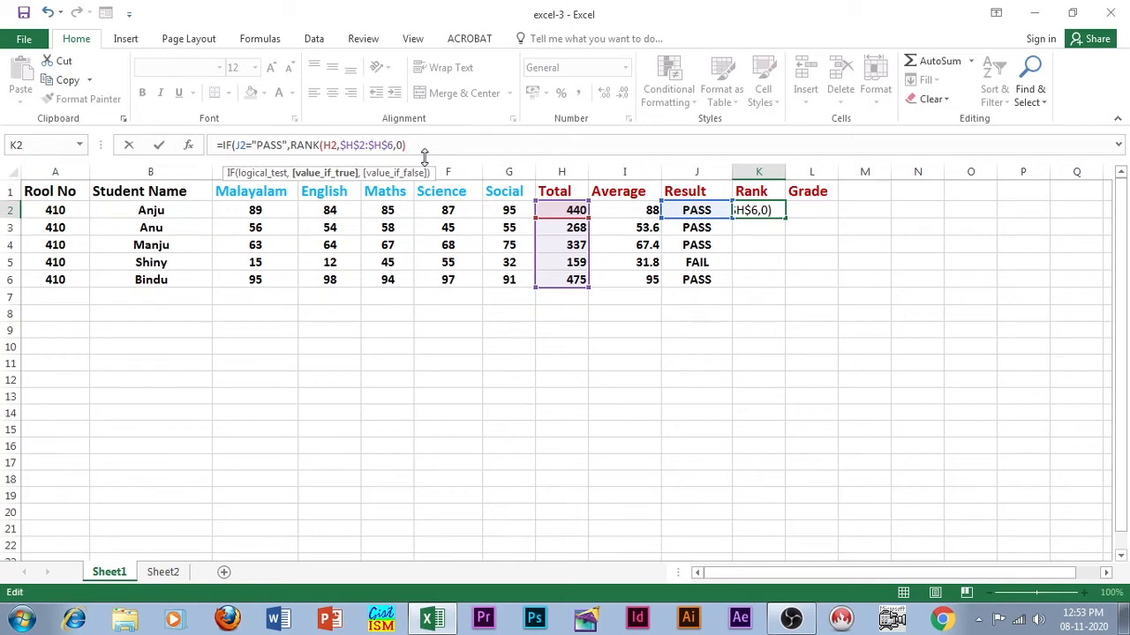
# Add "NO RANK" as the text for failed students at the end of the K2 formula and close its parenthesis
pyautogui.write('"NO RANK')
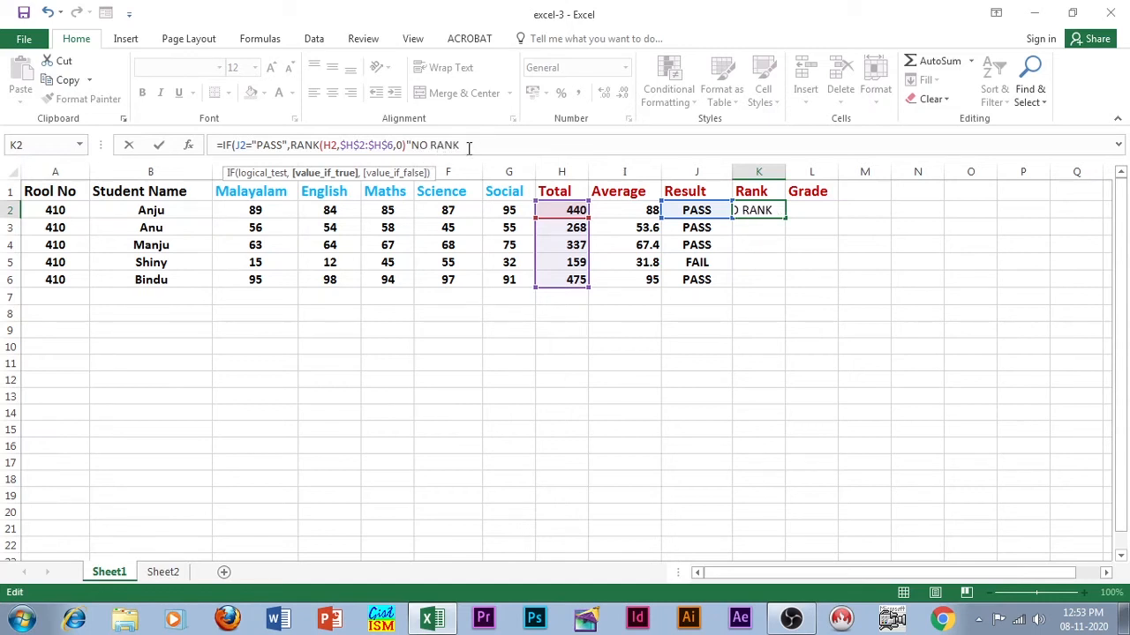
pyautogui.write('")')
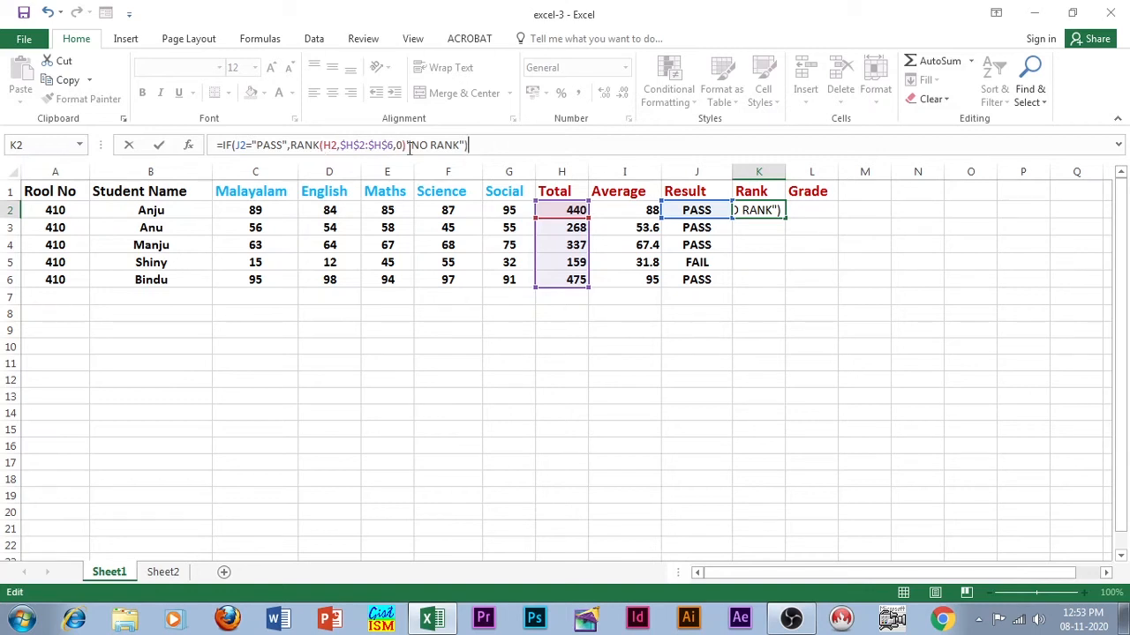
pyautogui.press('Return')
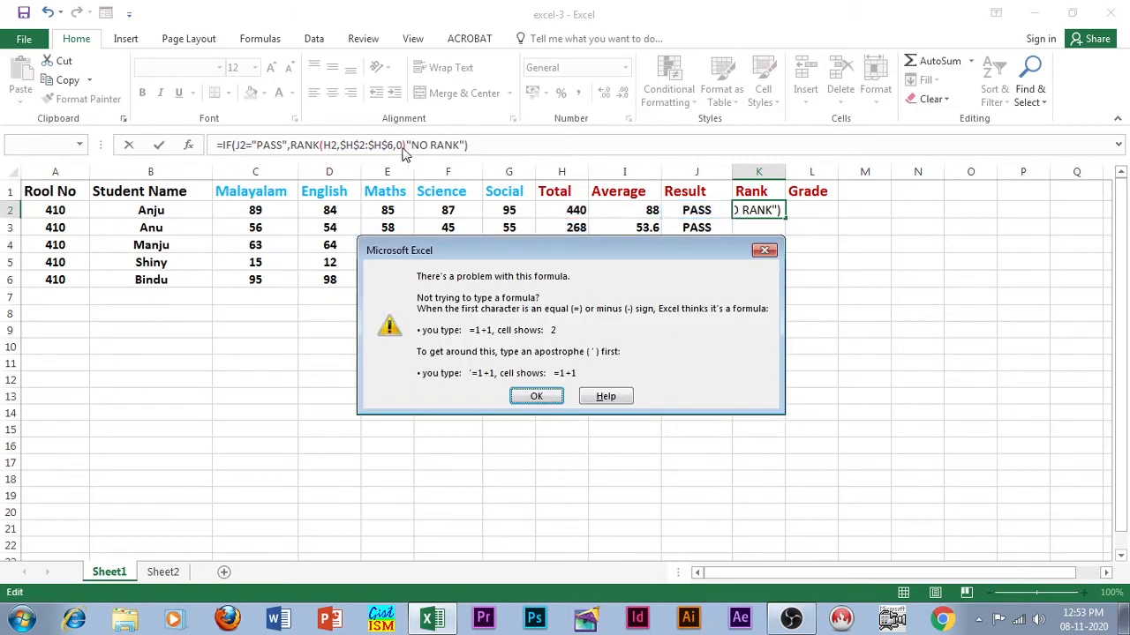
pyautogui.click(536, 396)
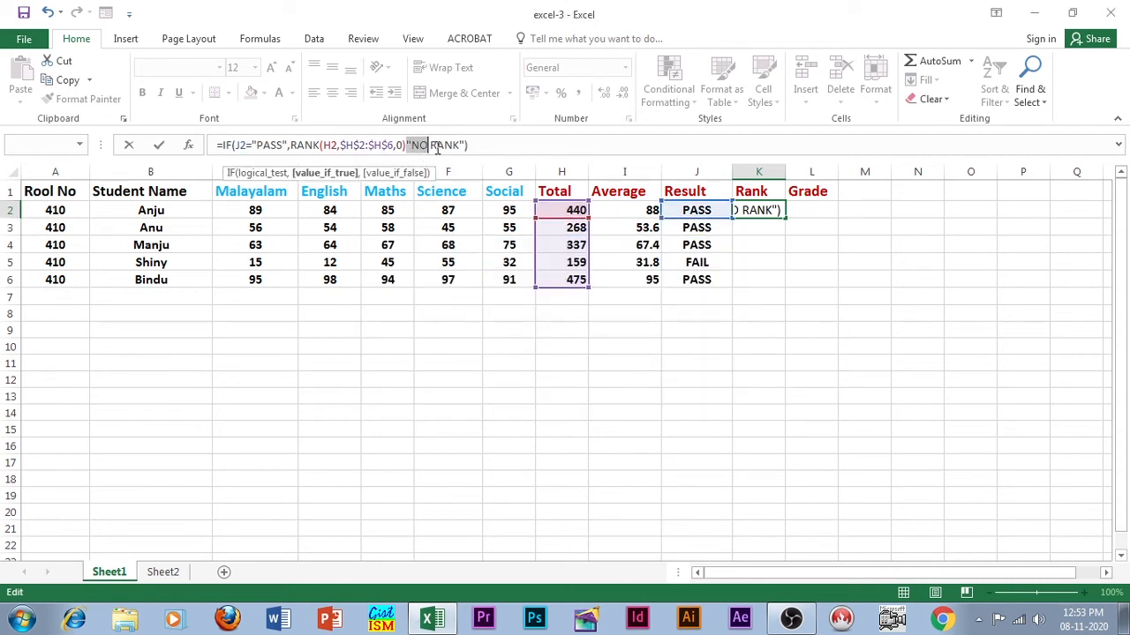
# Insert the missing comma before "NO RANK" in the K2 formula and fill the formula down through K6
pyautogui.click(403, 147)
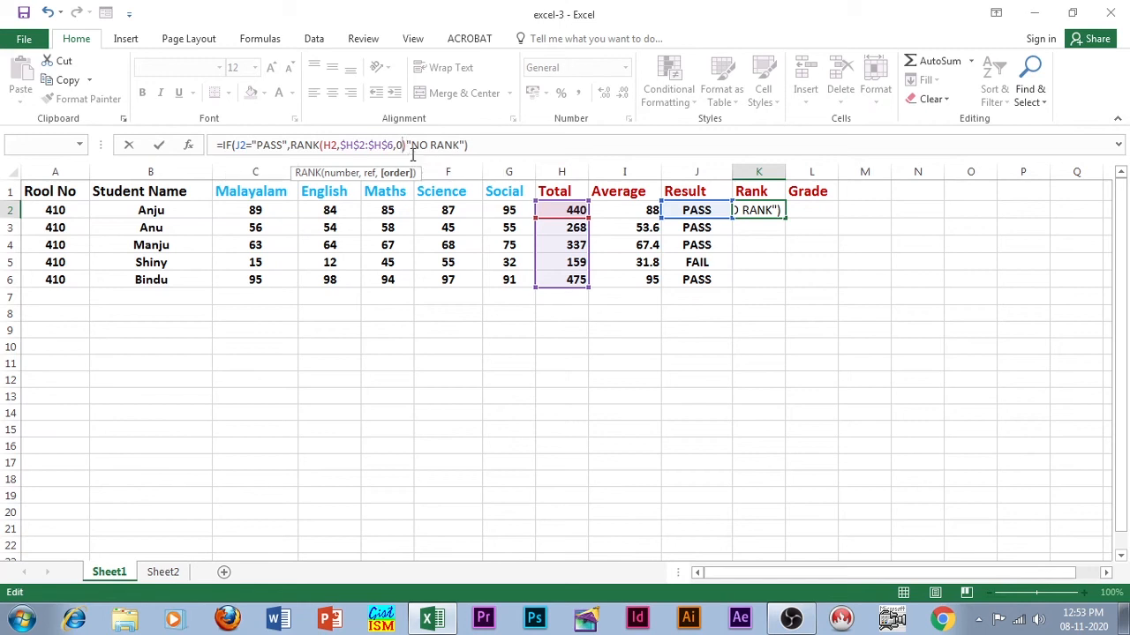
pyautogui.click(408, 144)
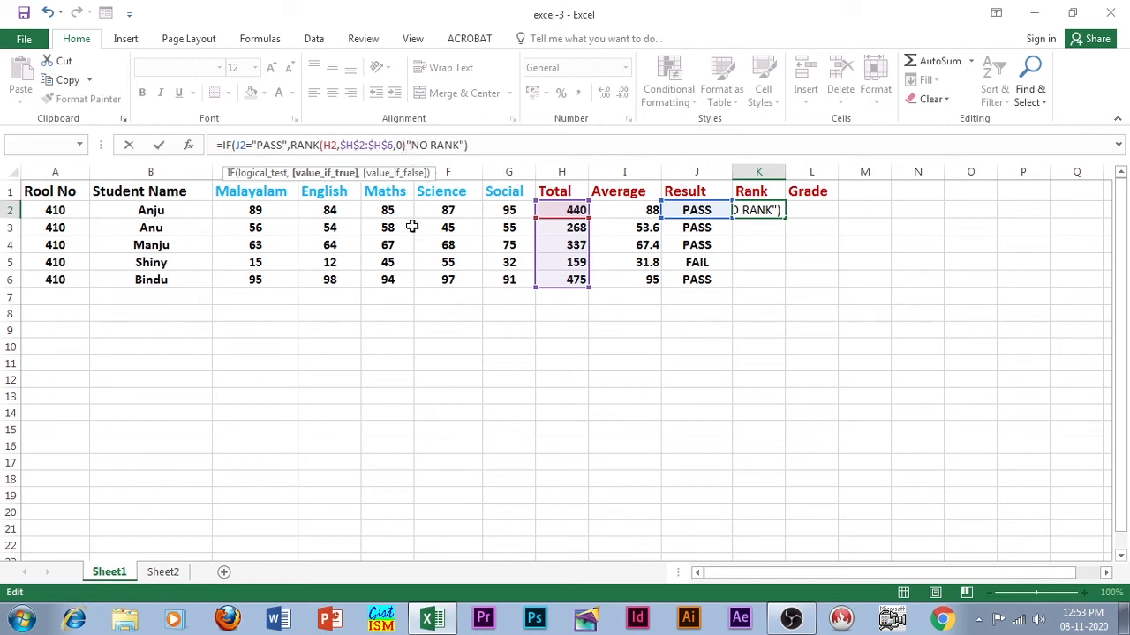
pyautogui.write(',')
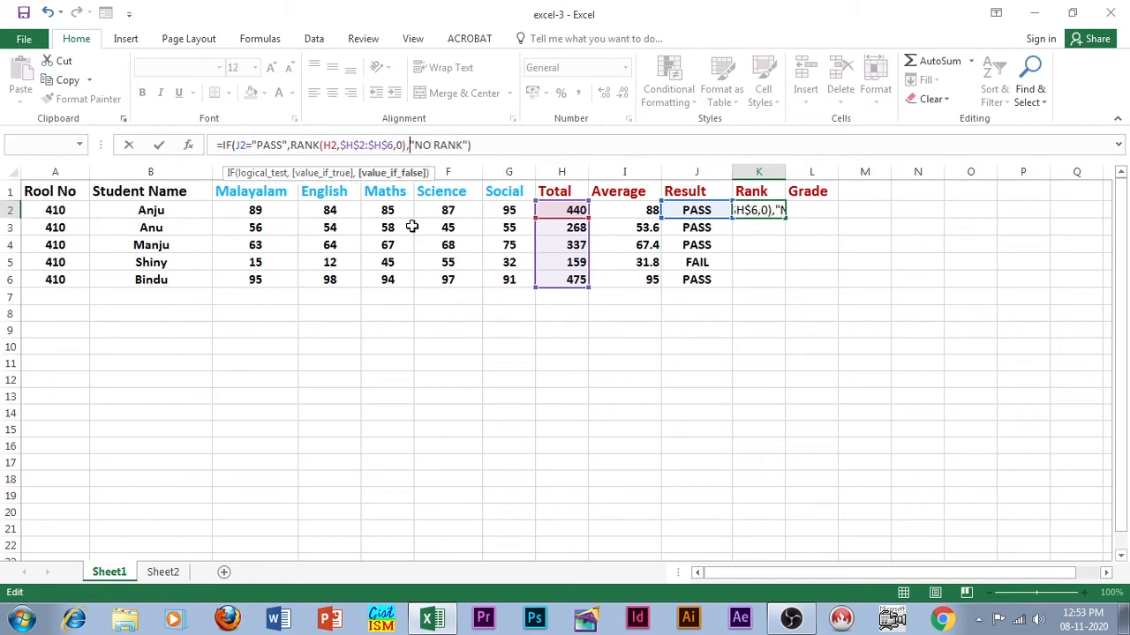
pyautogui.click(474, 146)
pyautogui.press('Return')
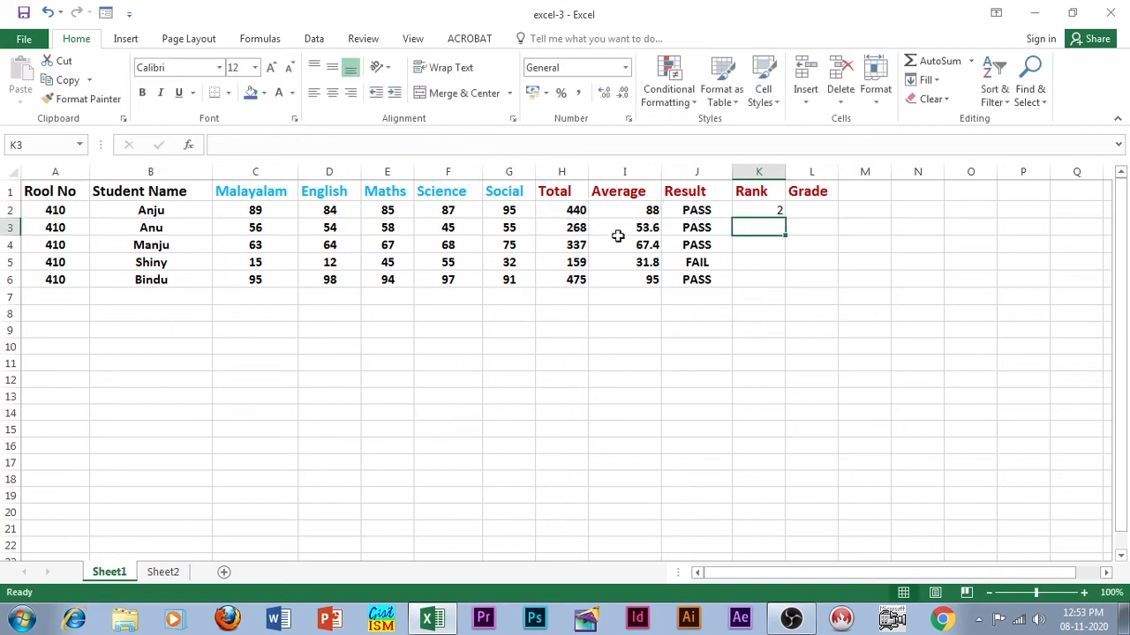
pyautogui.click(758, 212)
pyautogui.moveTo(785, 228); pyautogui.dragTo(786, 280)
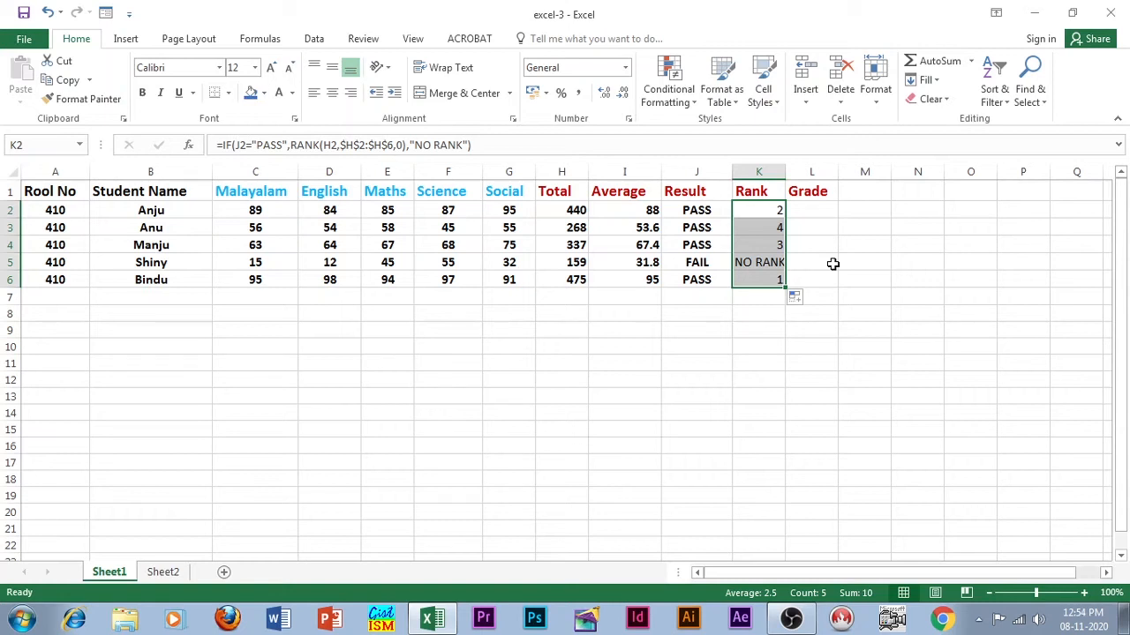
# Start an IF formula in the first Grade cell, L2, with the logical test I2>=90 on the average
pyautogui.click(819, 214)
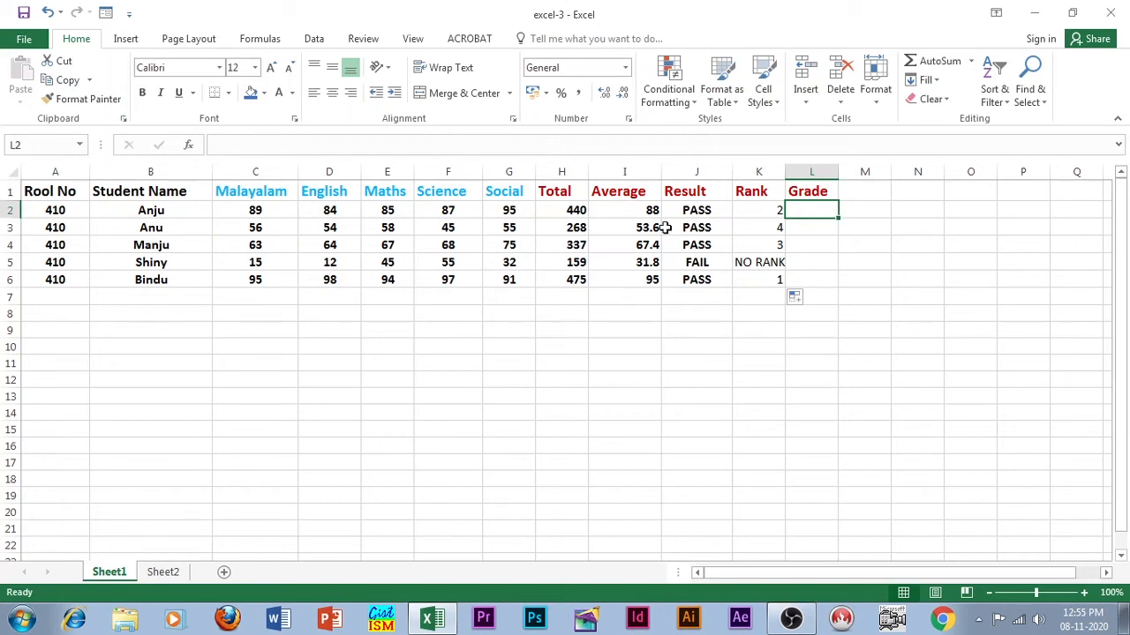
pyautogui.click(255, 145)
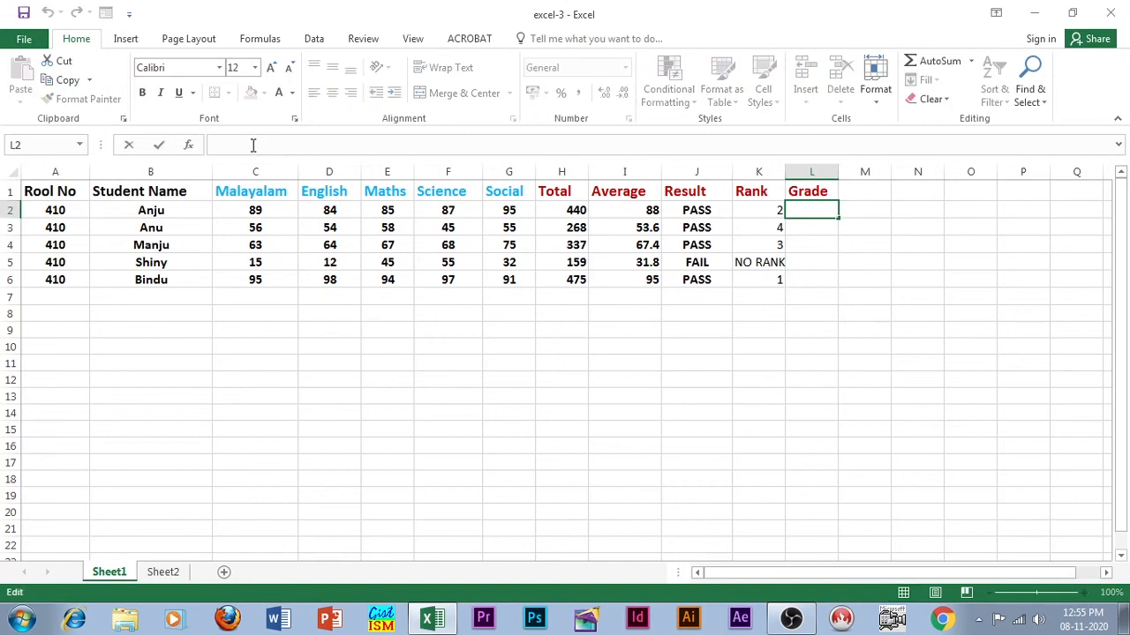
pyautogui.write('=')
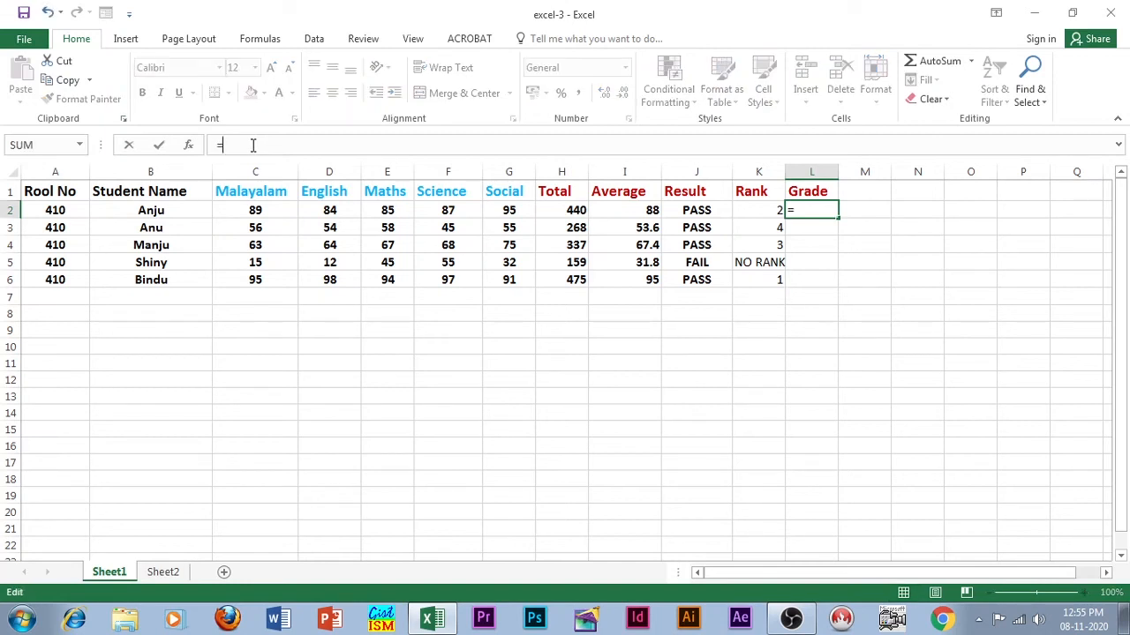
pyautogui.write('IF')
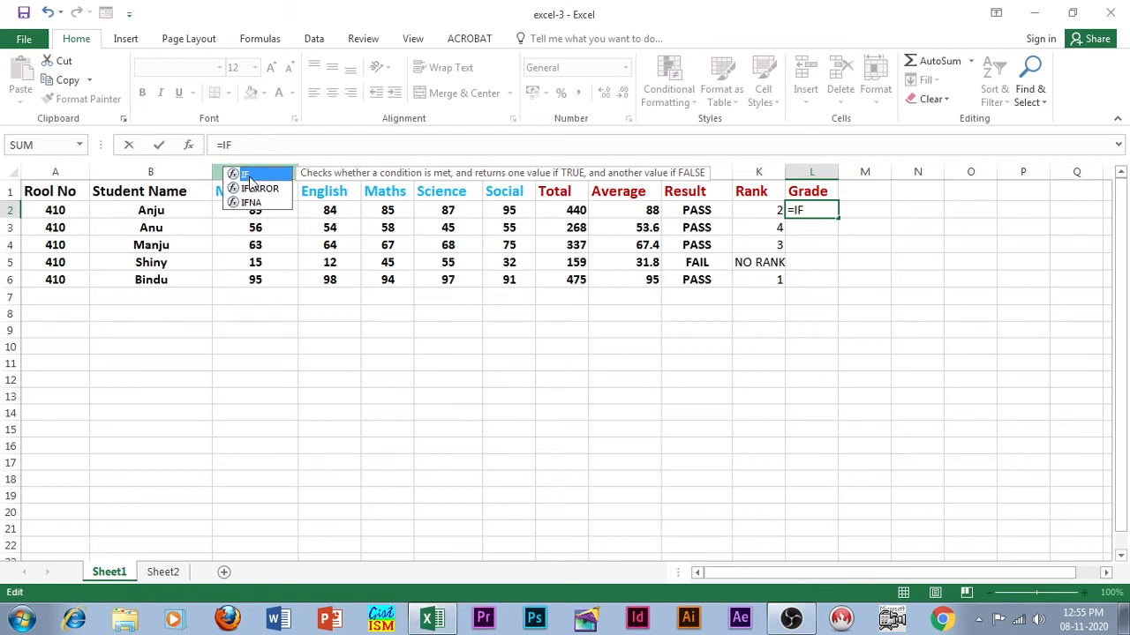
pyautogui.doubleClick(250, 176)
pyautogui.write('((')
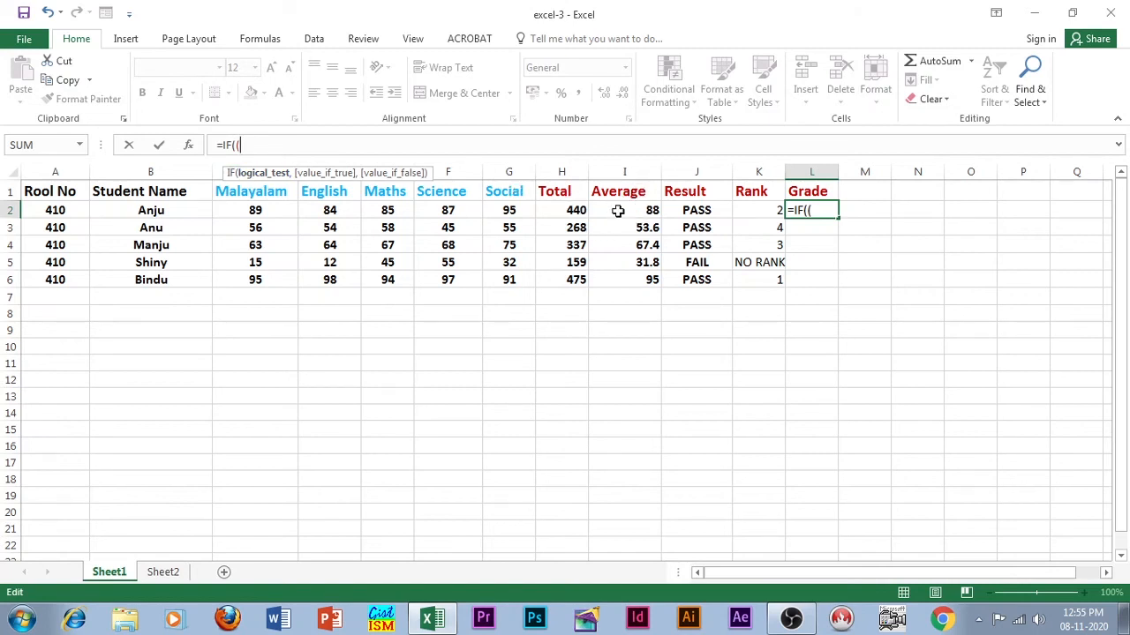
pyautogui.press('BackSpace')
pyautogui.click(630, 210)
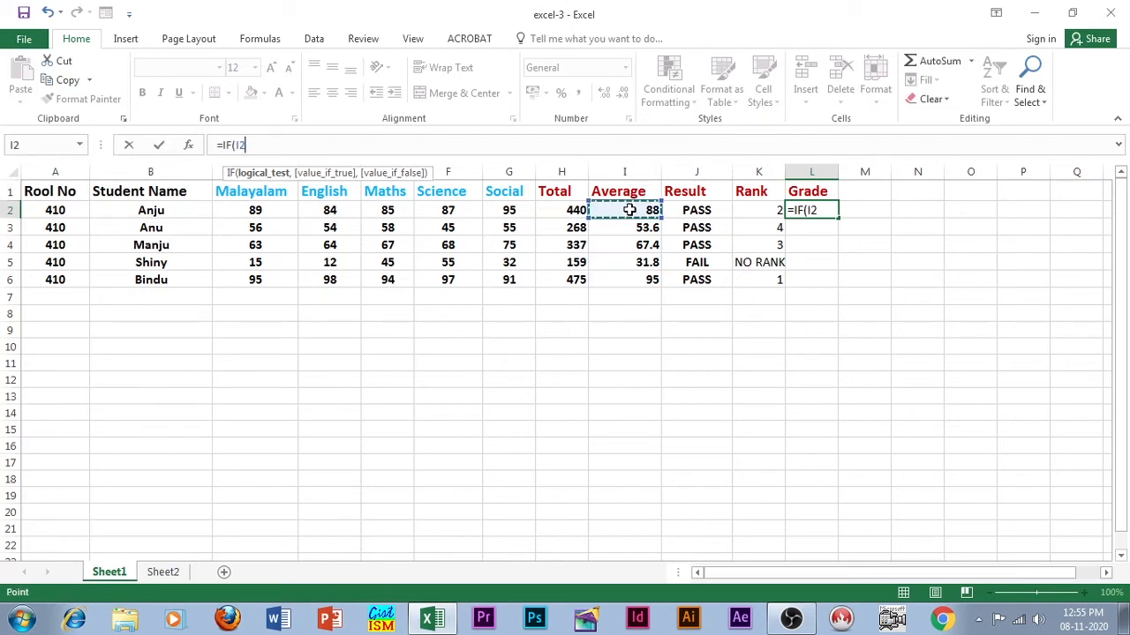
pyautogui.write('>=90')
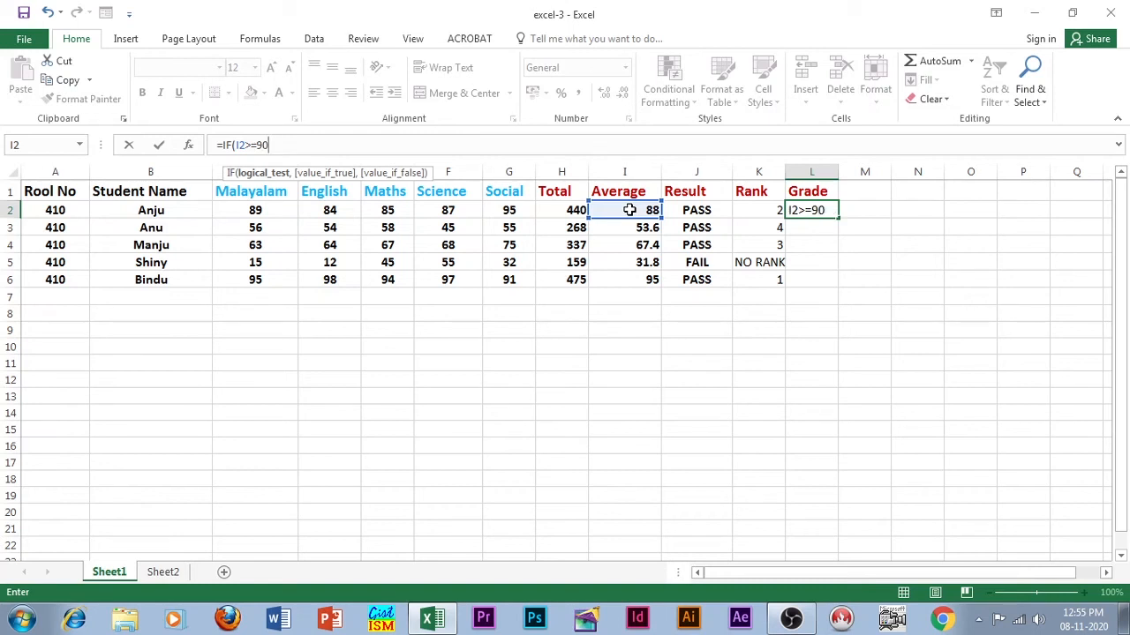
# Add "A+" as the first grade in the L2 formula, followed by a nested IF returning "A" when I2>=80
pyautogui.write('"A+')
pyautogui.write(',')
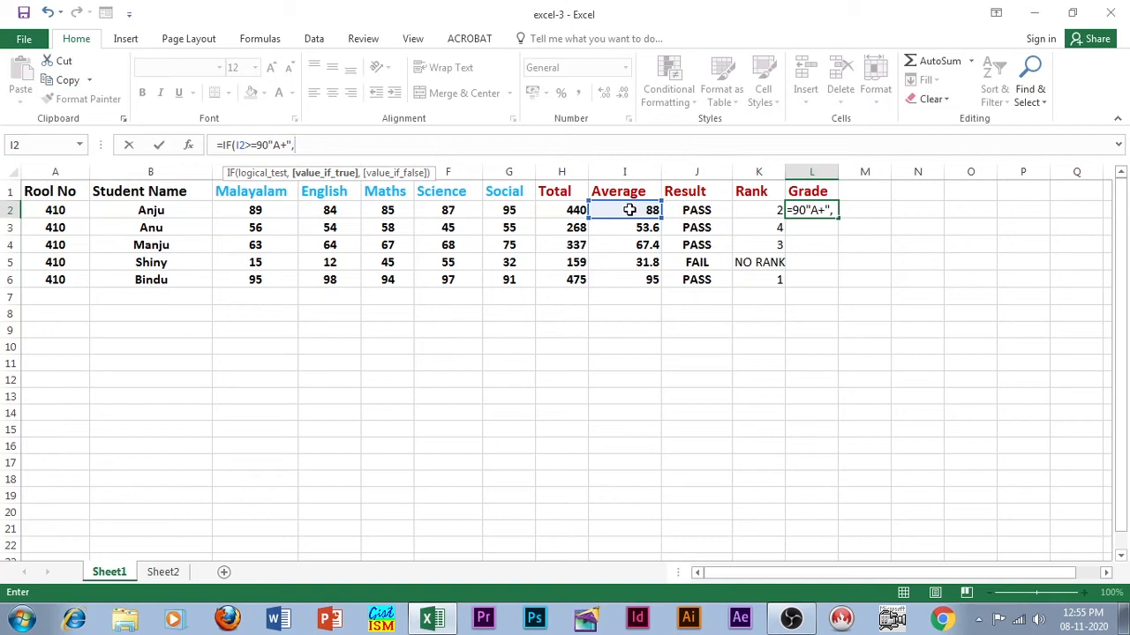
pyautogui.write('IF')
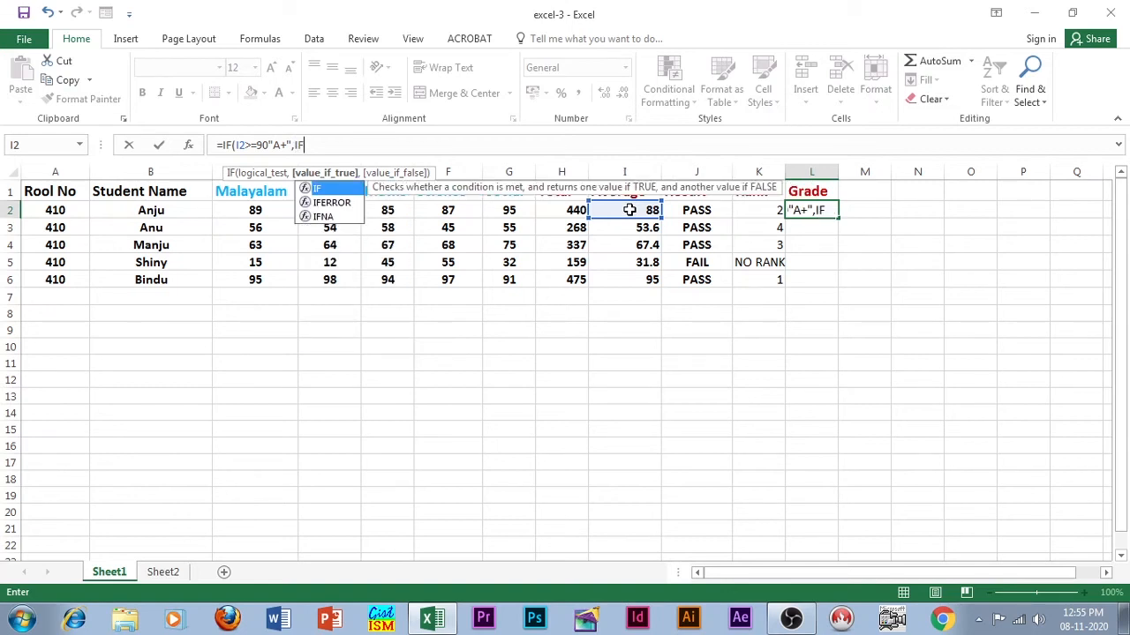
pyautogui.write('(')
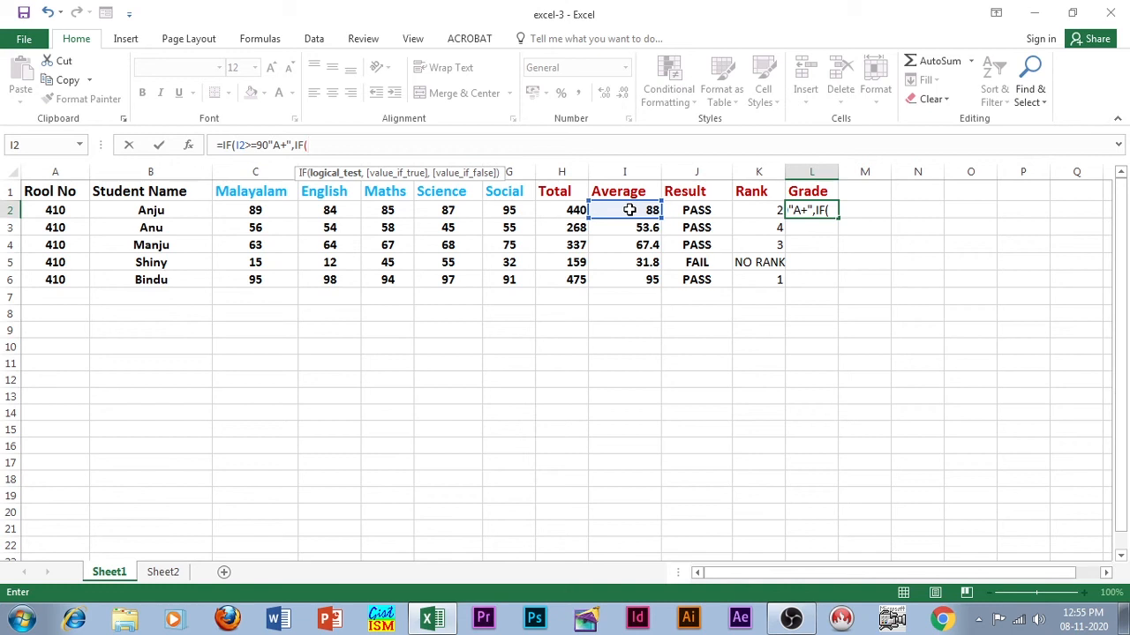
pyautogui.click(629, 209)
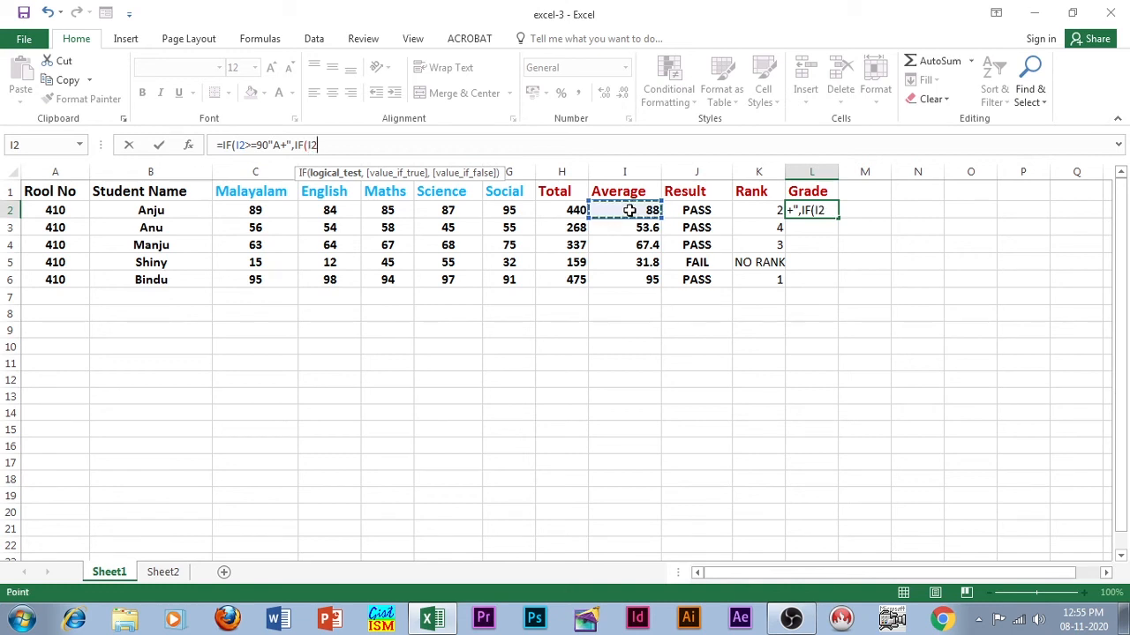
pyautogui.write('>')
pyautogui.write('=80')
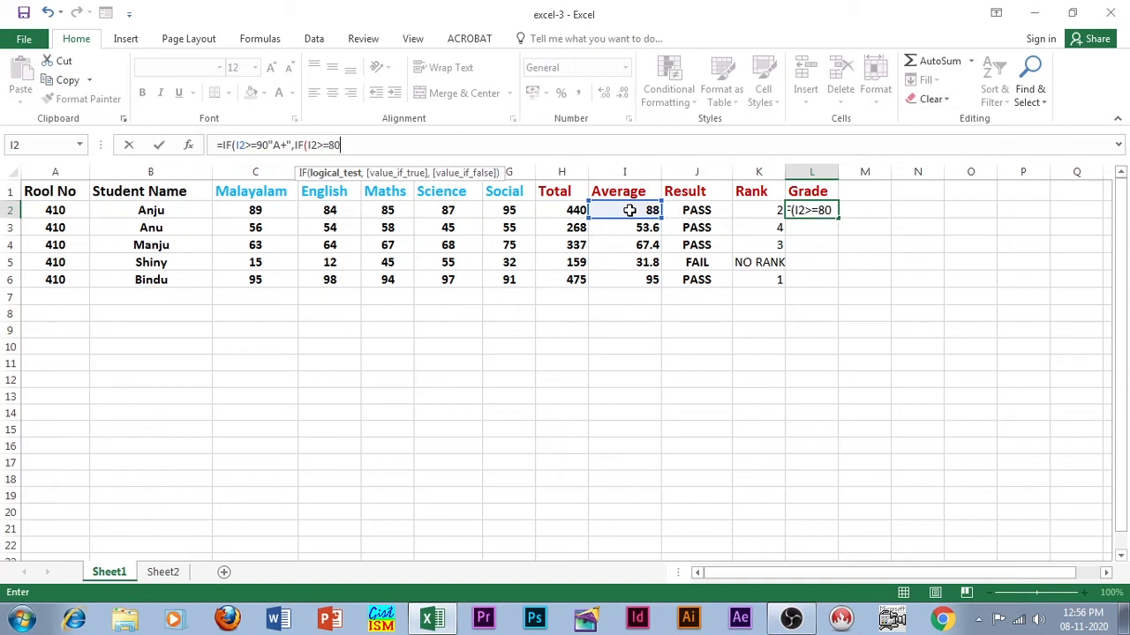
pyautogui.write(',')
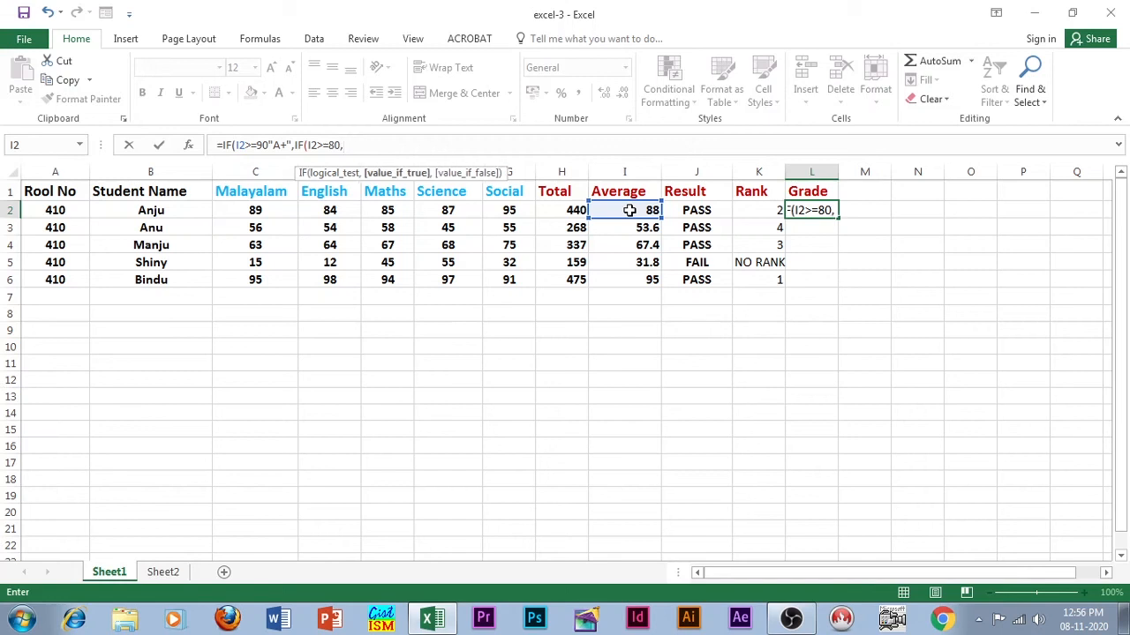
pyautogui.write('"A",')
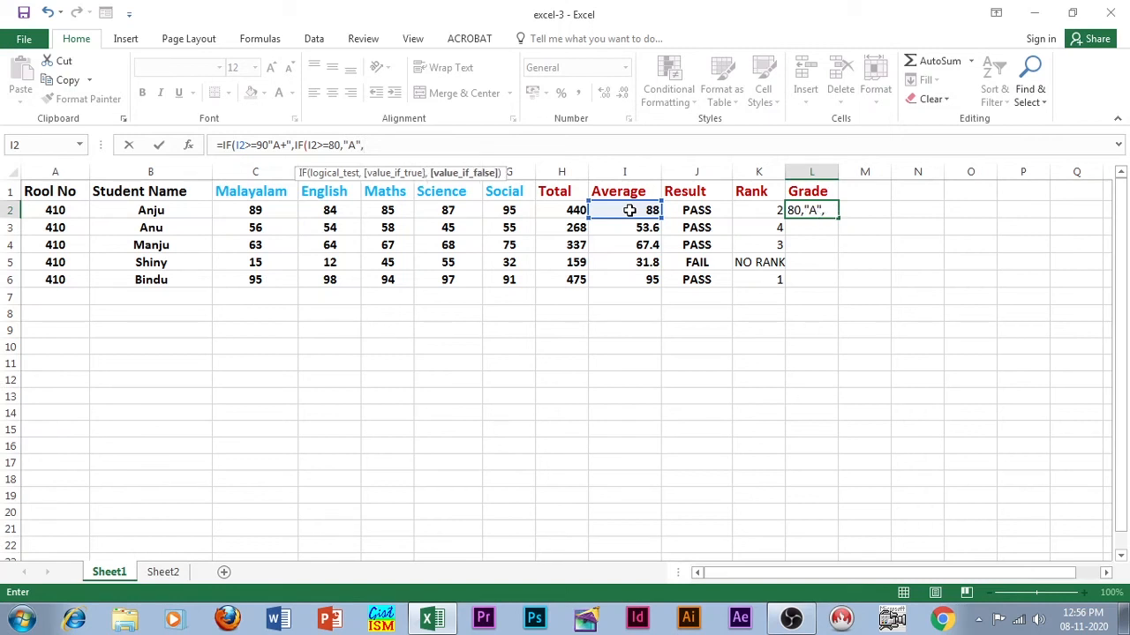
# Insert the missing comma between I2>=90 and "A+" in the L2 formula and return to the formula's end
pyautogui.click(268, 144)
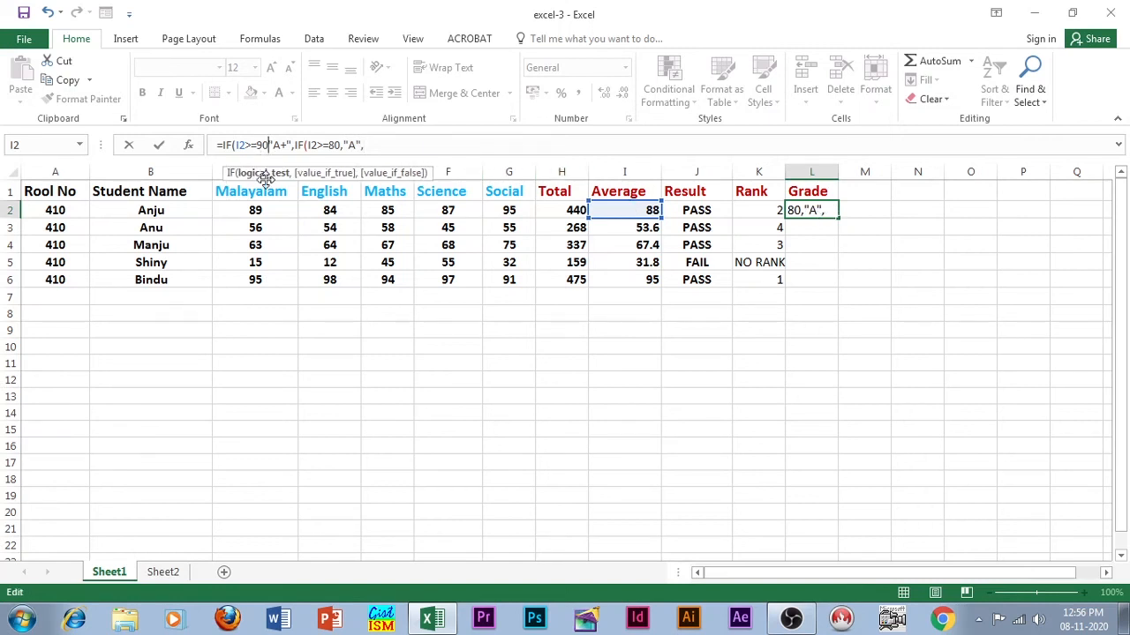
pyautogui.write(',')
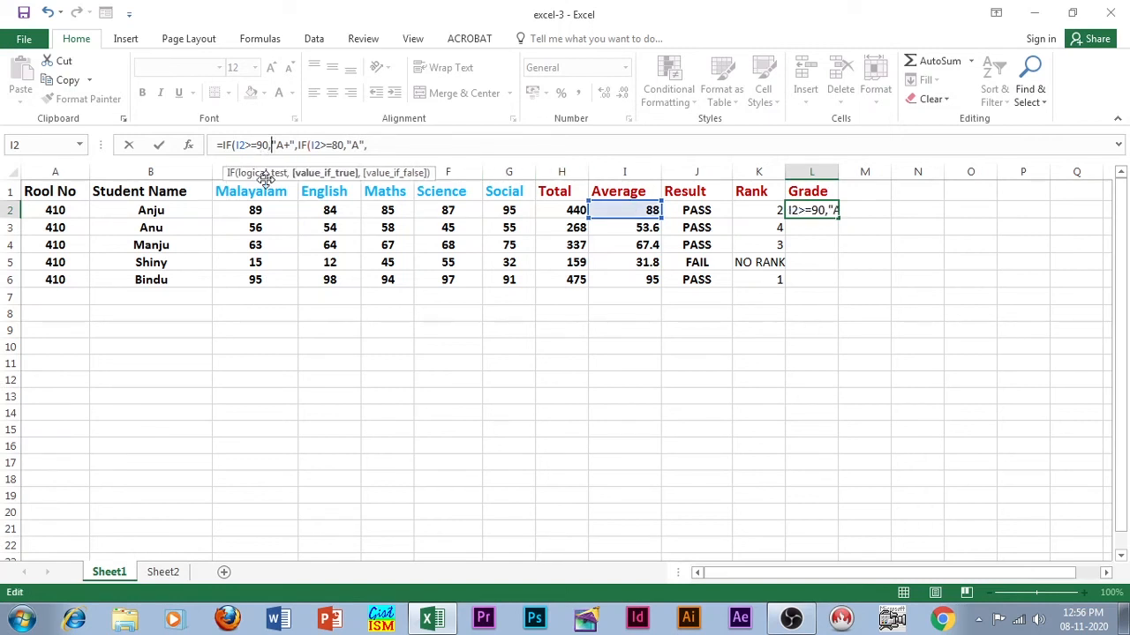
pyautogui.click(370, 146)
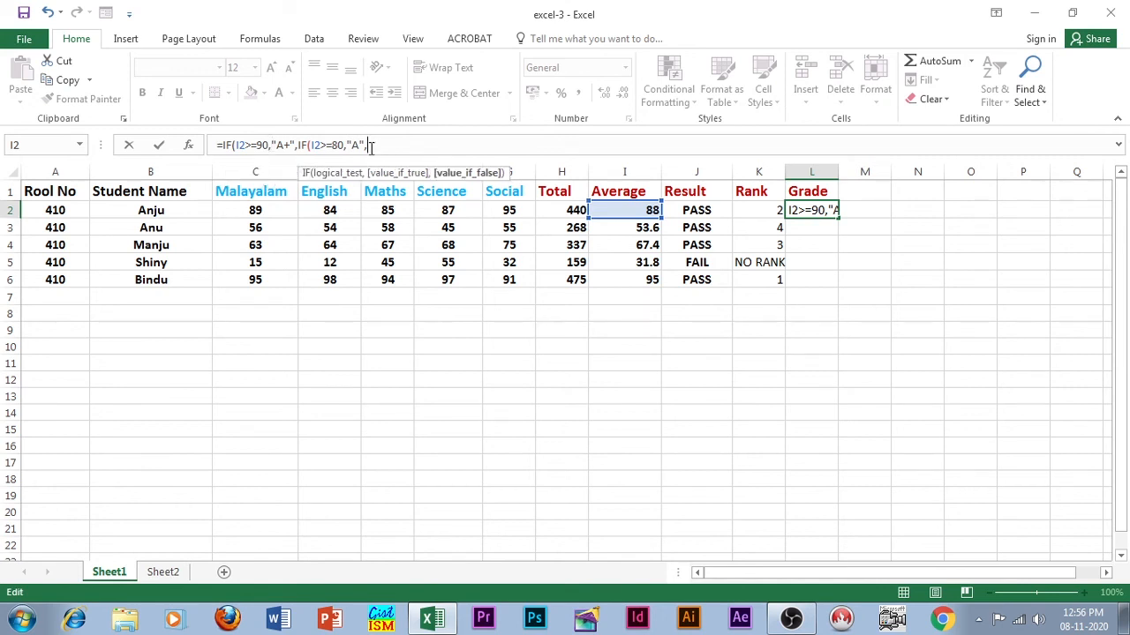
# Nest a third IF in the L2 formula that returns "B" when I2>=70
pyautogui.write('IF')
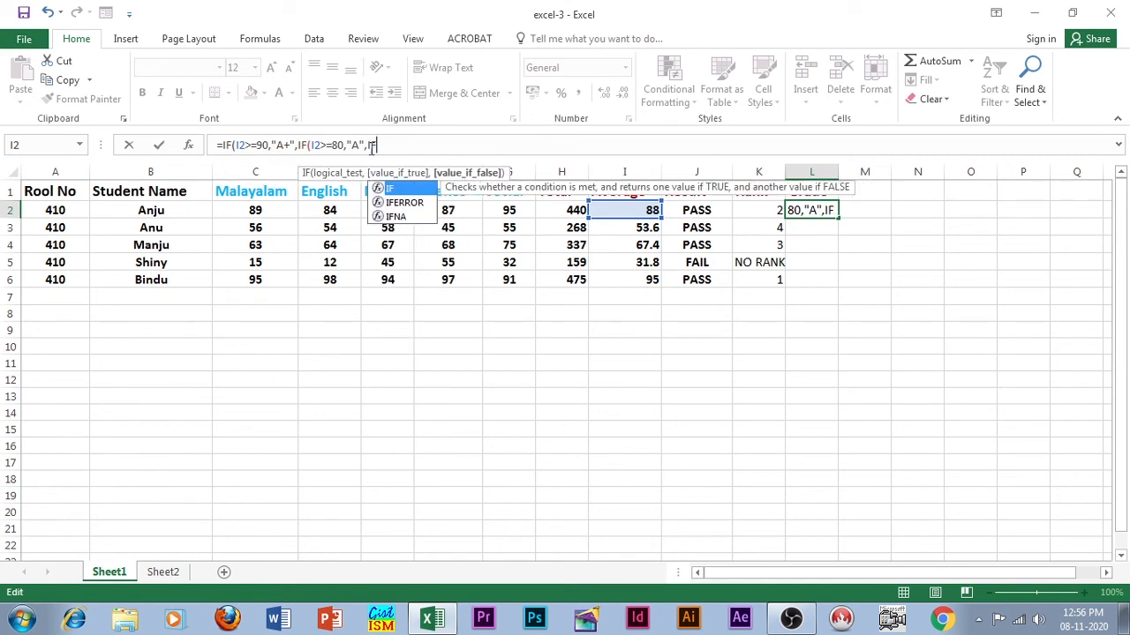
pyautogui.write('(')
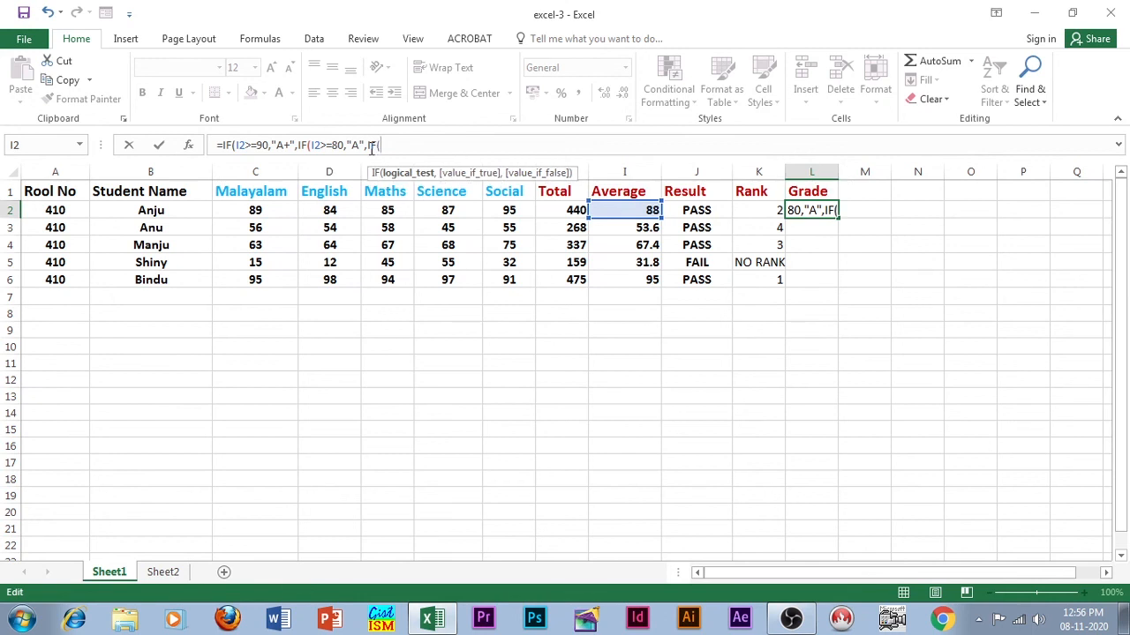
pyautogui.click(615, 205)
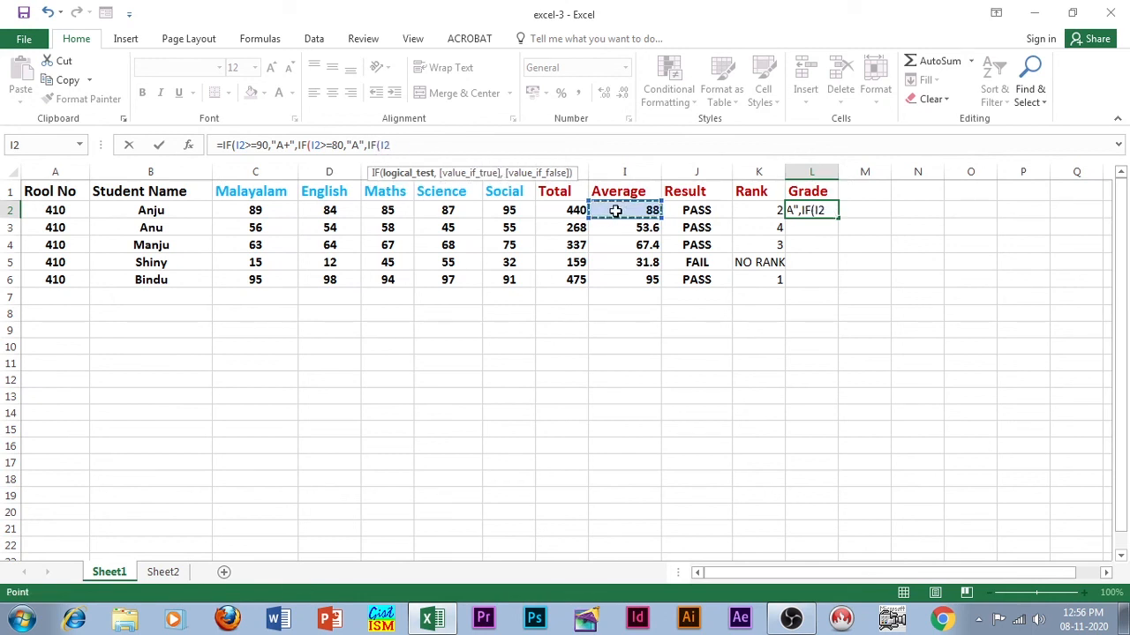
pyautogui.write('>=7')
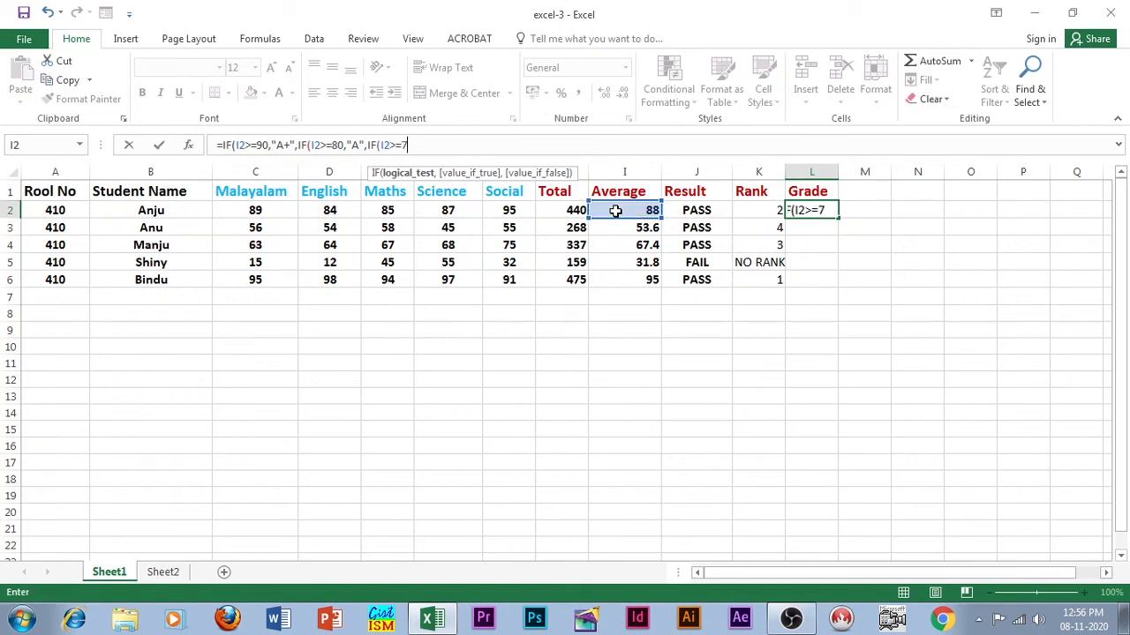
pyautogui.write('0,"')
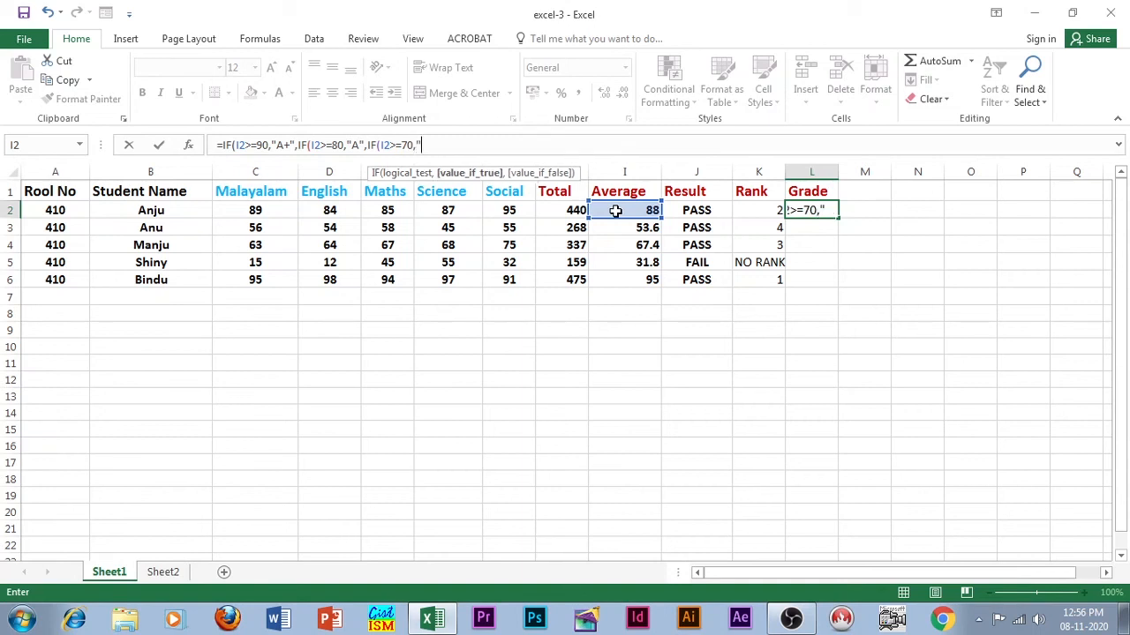
pyautogui.write('B",')
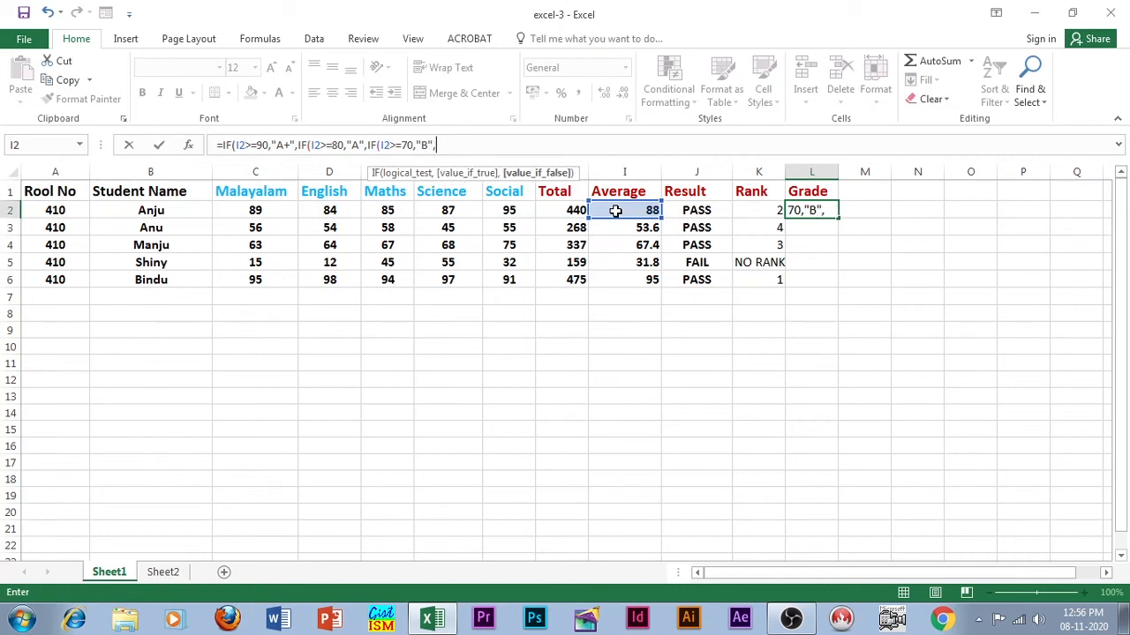
# Nest a fourth IF in the L2 formula that returns "C" when I2>=60
pyautogui.write('IF')
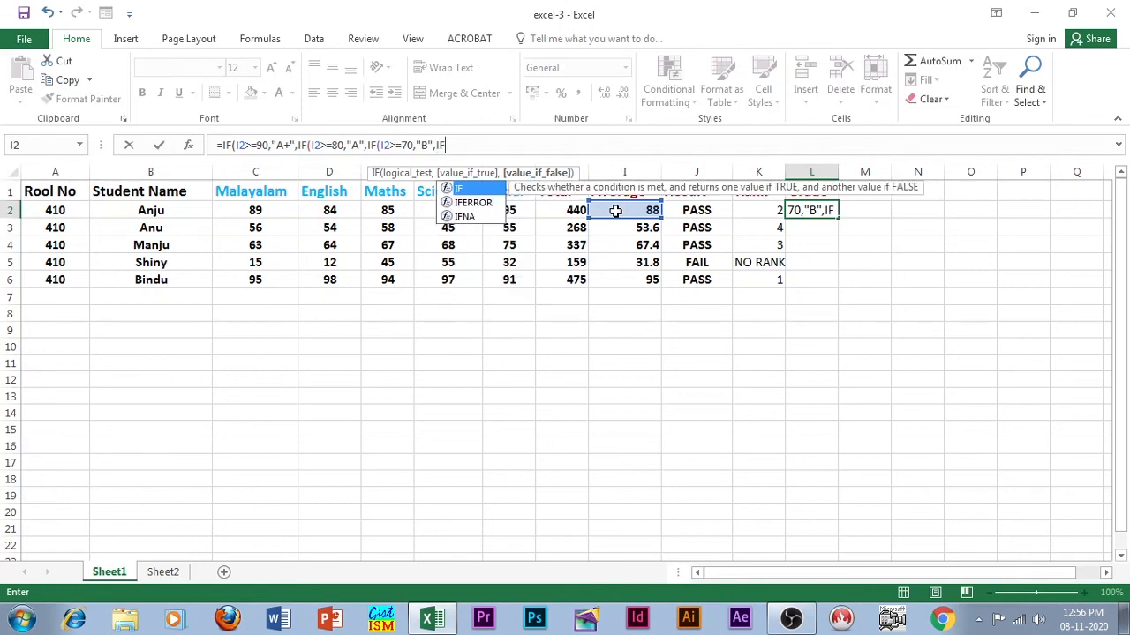
pyautogui.write('(')
pyautogui.click(615, 210)
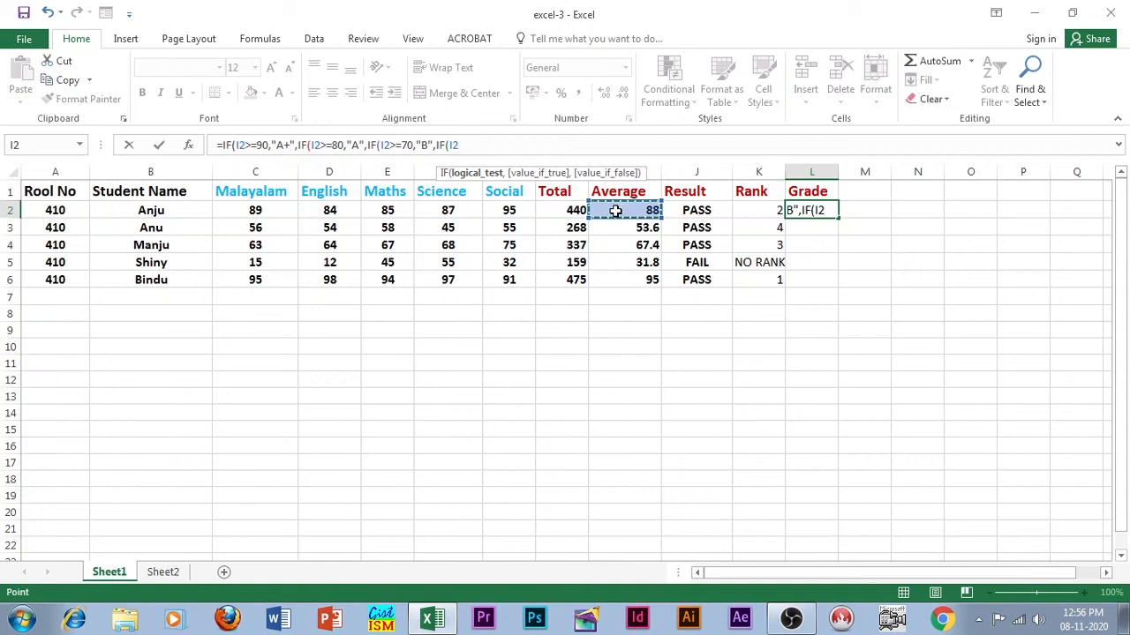
pyautogui.write('>=6')
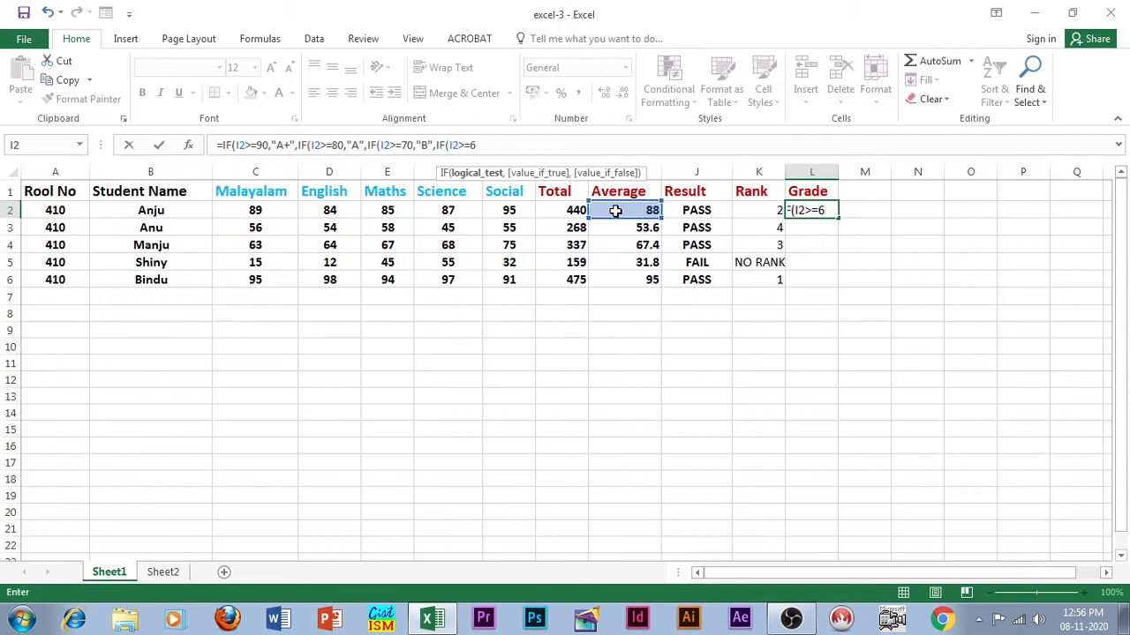
pyautogui.write('0,')
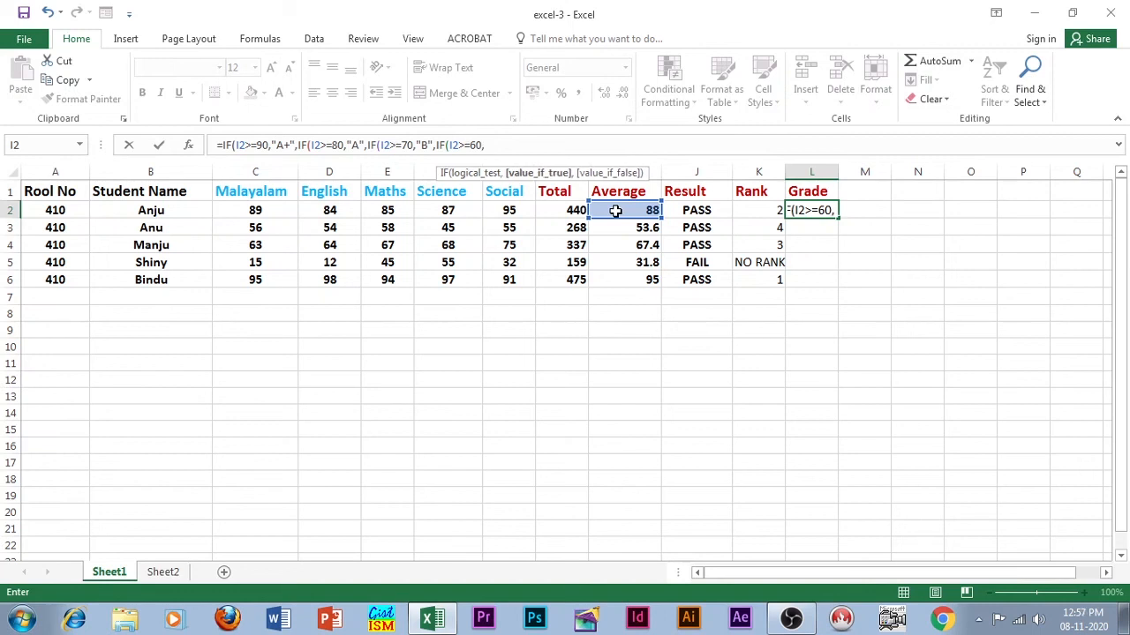
pyautogui.write('"C",')
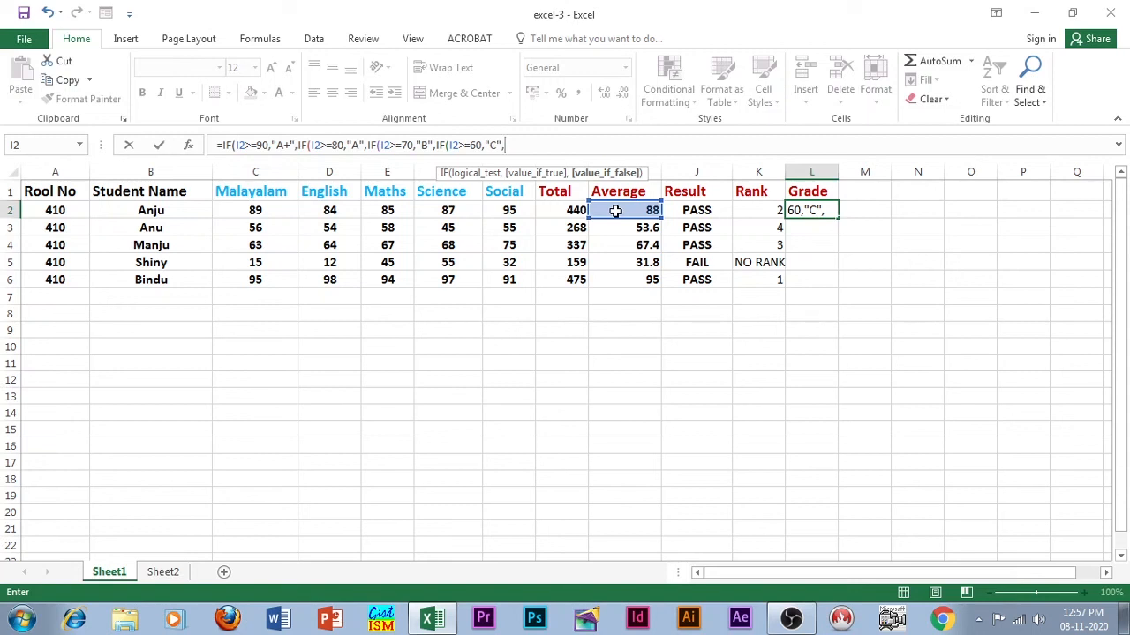
# Add "NO GRADE" as the final alternative, close all four IF parentheses, and enter the L2 formula, accepting the proposed correction
pyautogui.write('"NO GRADW')
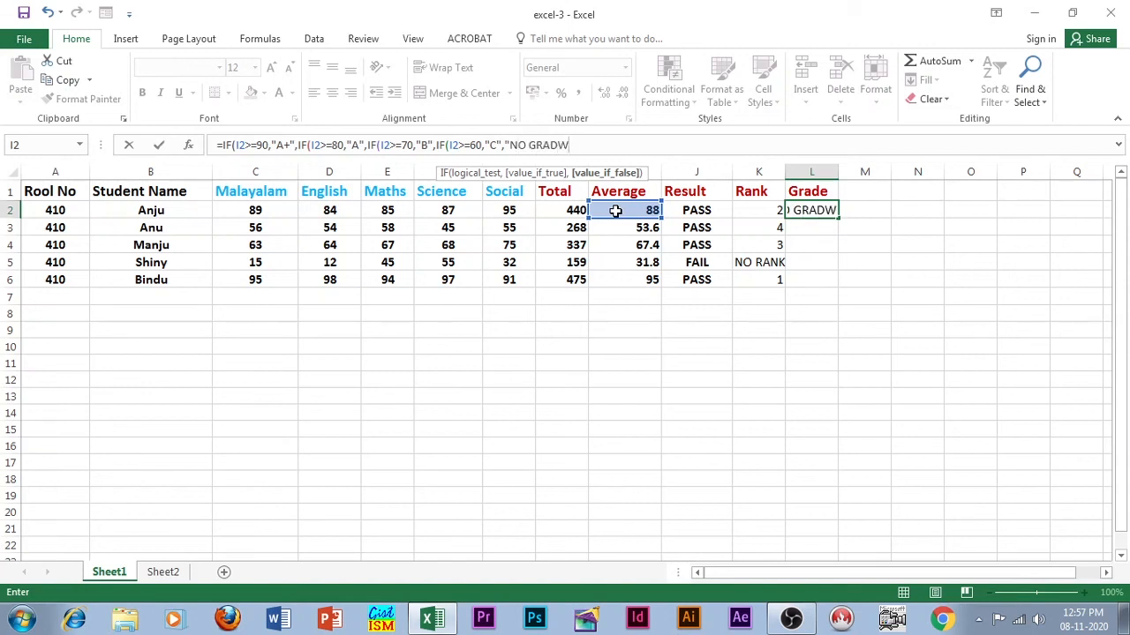
pyautogui.press('BackSpace')
pyautogui.write('E')
pyautogui.write('))))')
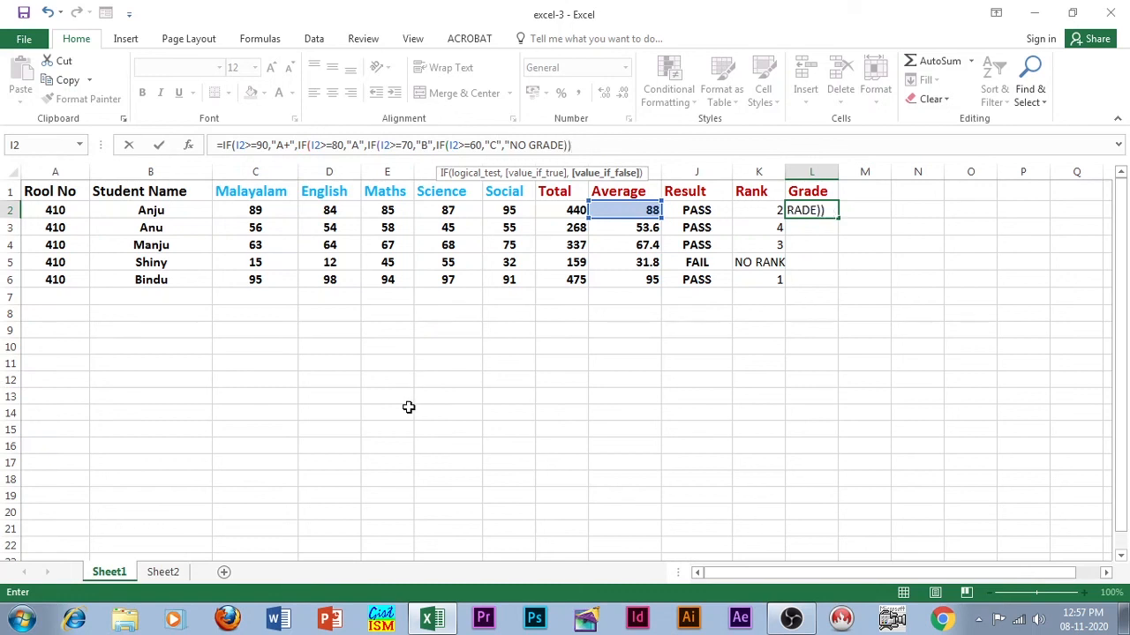
pyautogui.write(')')
pyautogui.press('Return')
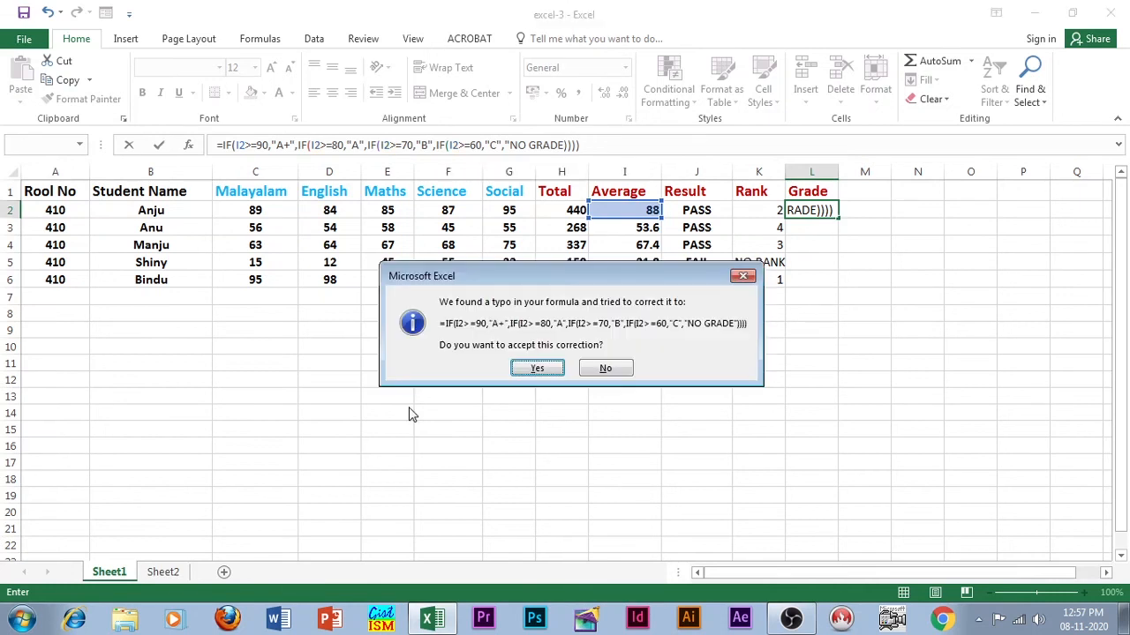
pyautogui.click(534, 369)
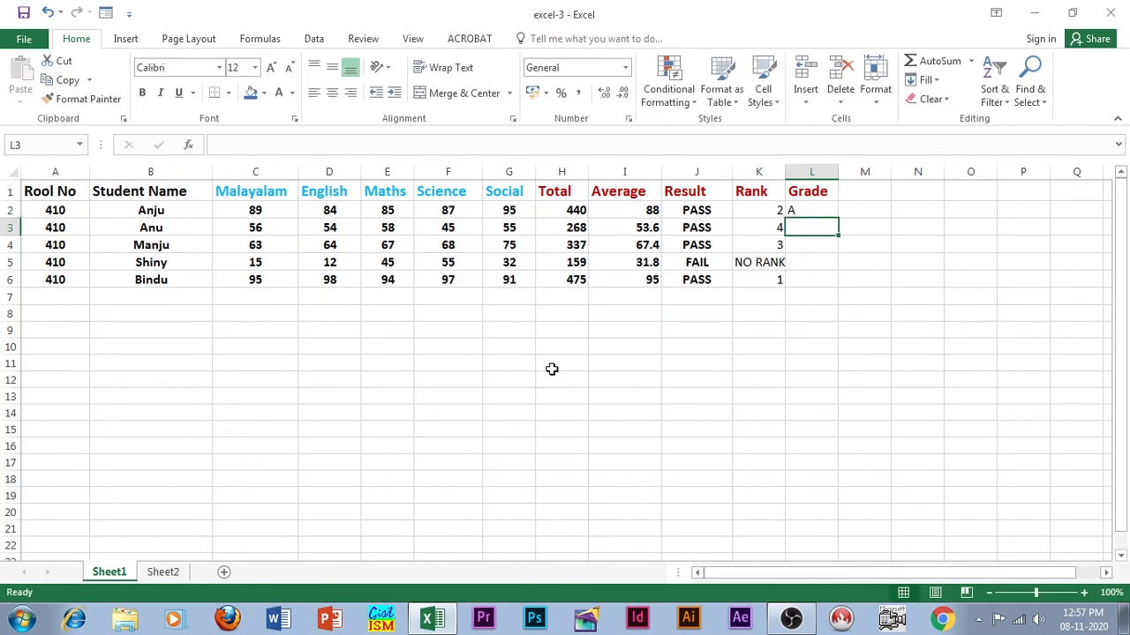
# Fill the Grade formula from L2 down through L6 for the remaining students
pyautogui.click(812, 208)
pyautogui.moveTo(839, 218); pyautogui.dragTo(841, 289)
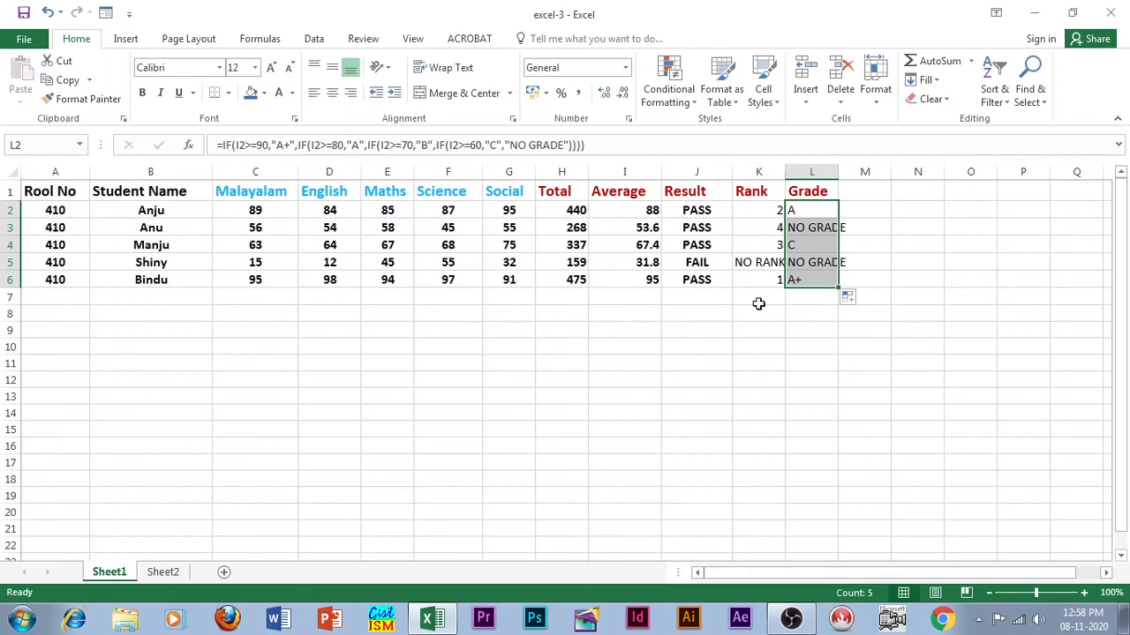
pyautogui.click(804, 364)
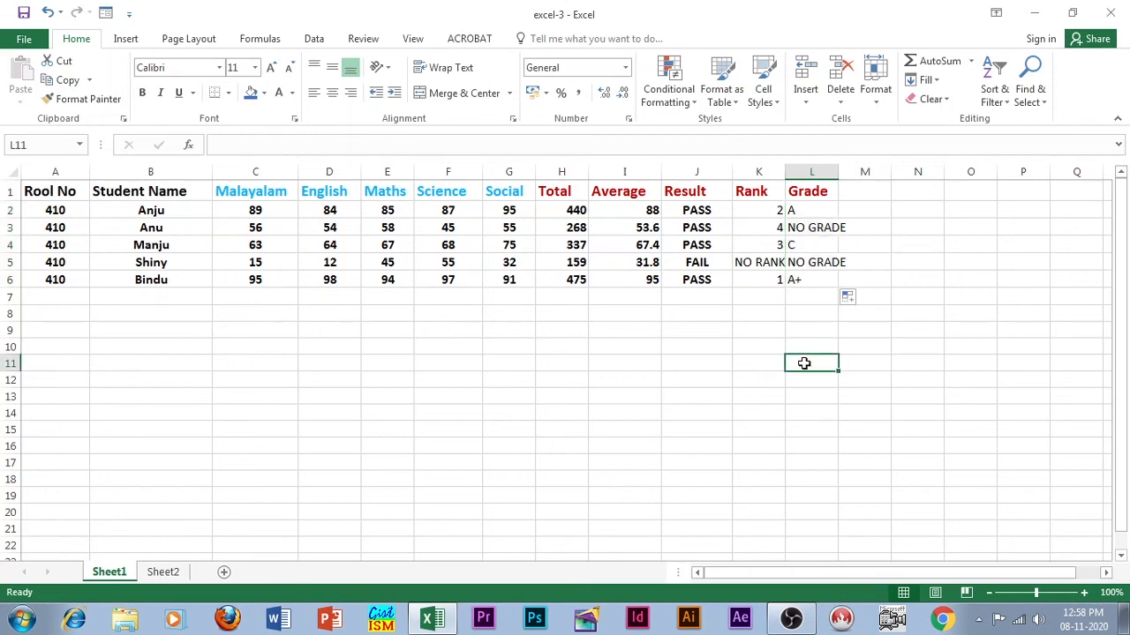